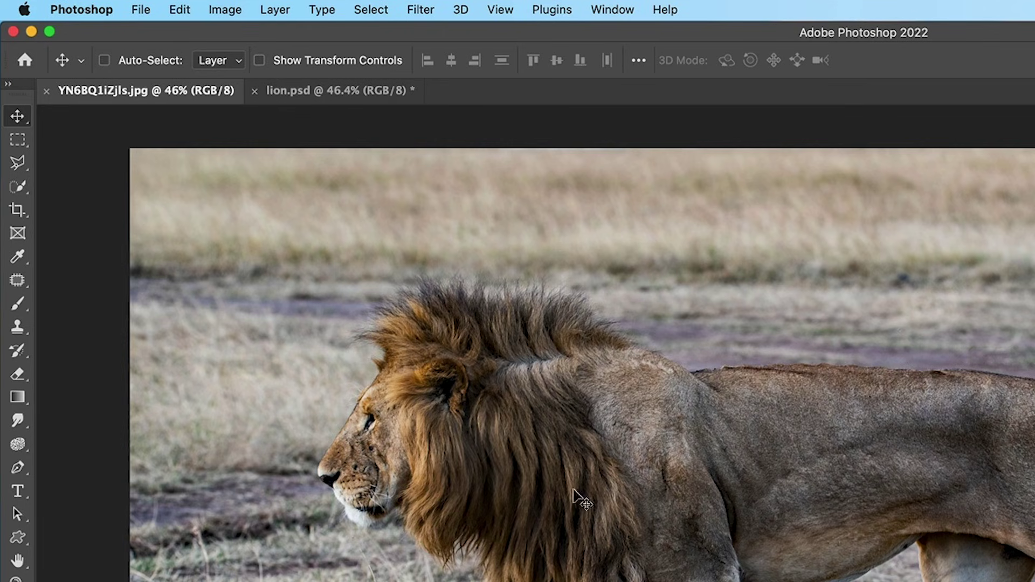
Step: Copy the lion photo into lion.psd, centred as a new layer over the windmill landscape, and toggle its visibility to compare
mouse_move(593, 550)
mouse_down()
mouse_move(542, 411)
mouse_move(404, 268)
mouse_move(370, 189)
mouse_move(371, 139)
mouse_move(354, 96)
mouse_up()
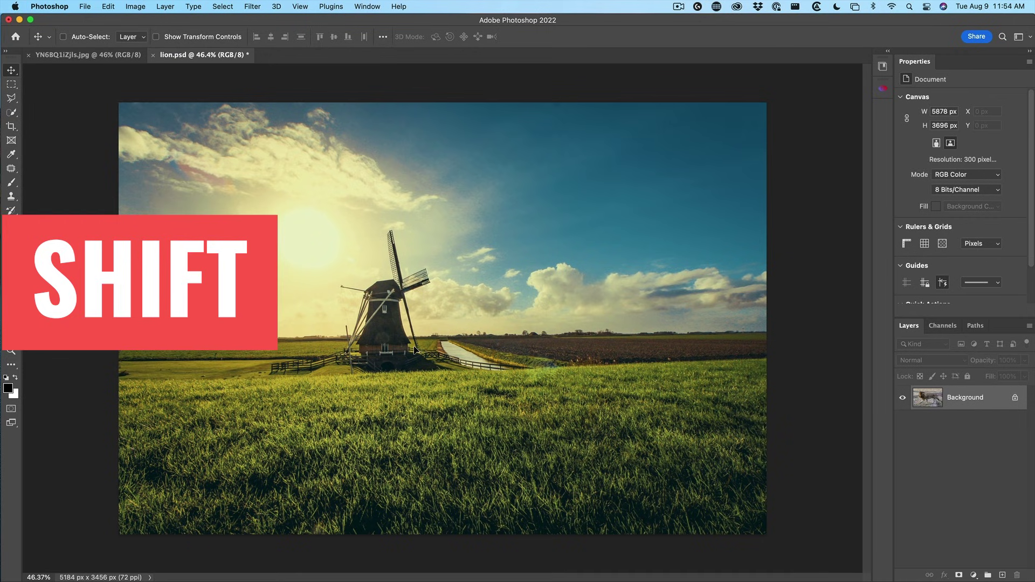
drag(436, 340, 440, 336)
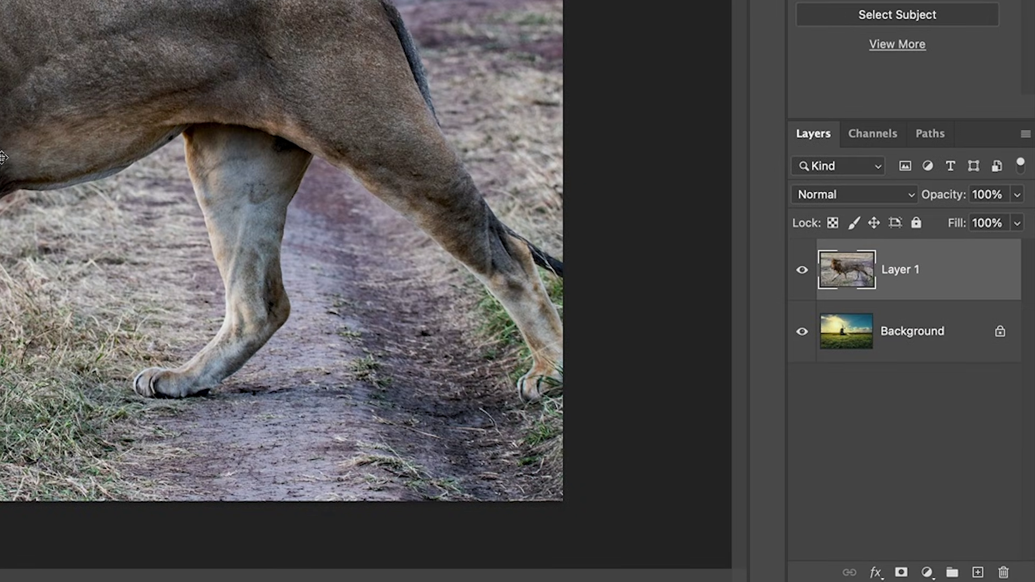
click(802, 272)
click(802, 272)
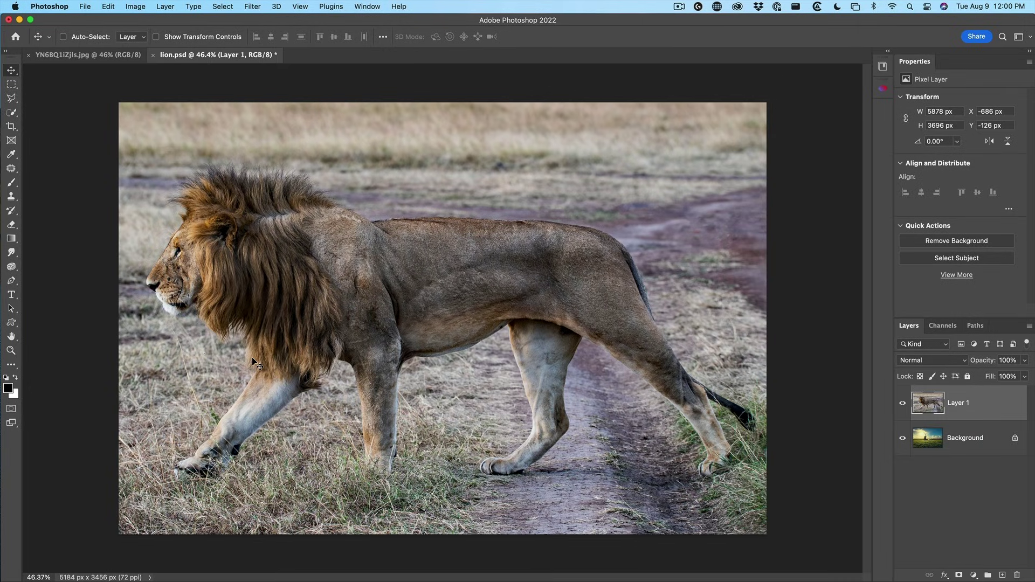
Step: Scale the lion layer down to about 79% with Free Transform, positioning it within the landscape
key(super+t)
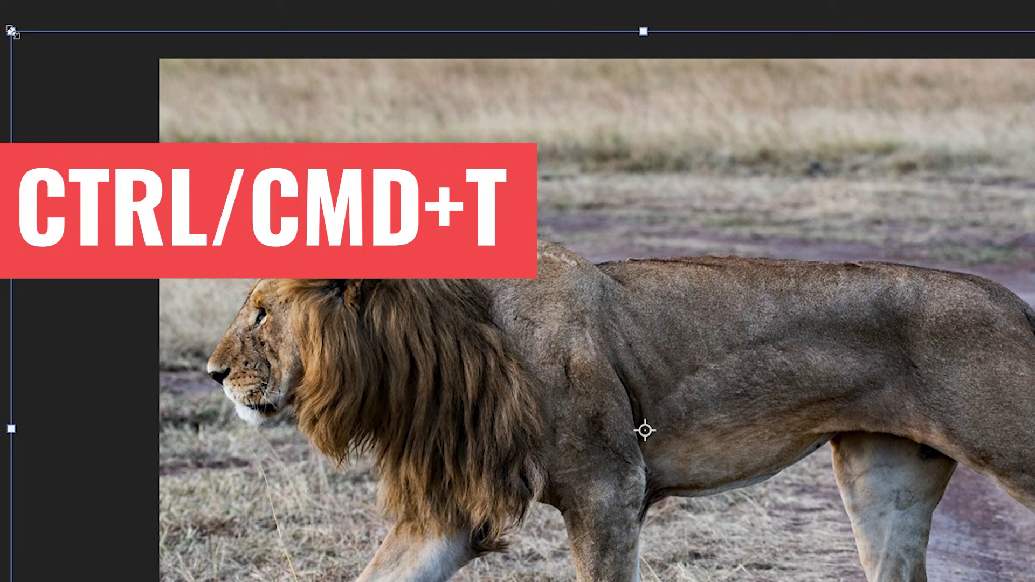
drag(13, 32, 111, 76)
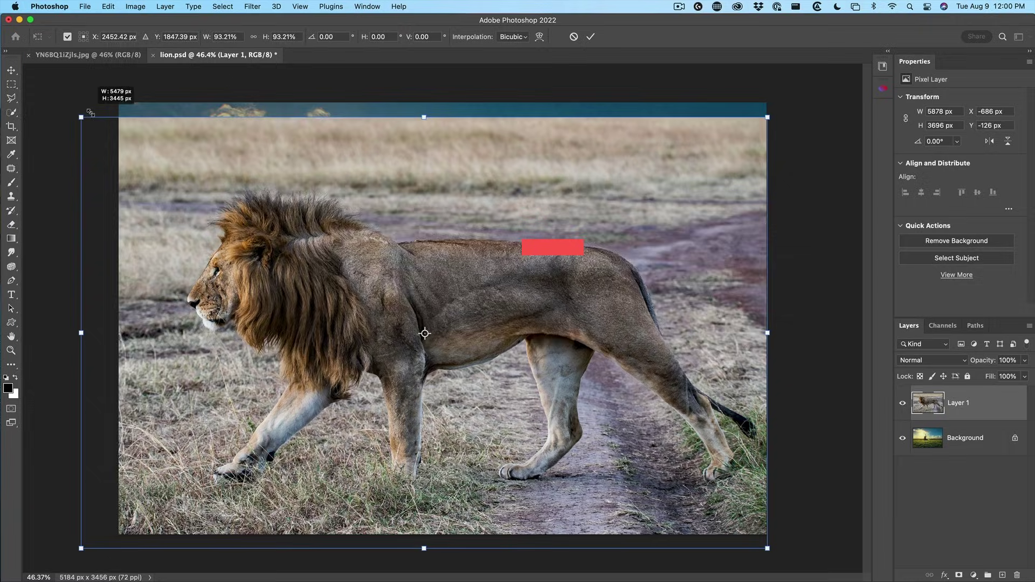
drag(90, 112, 114, 130)
drag(309, 217, 347, 223)
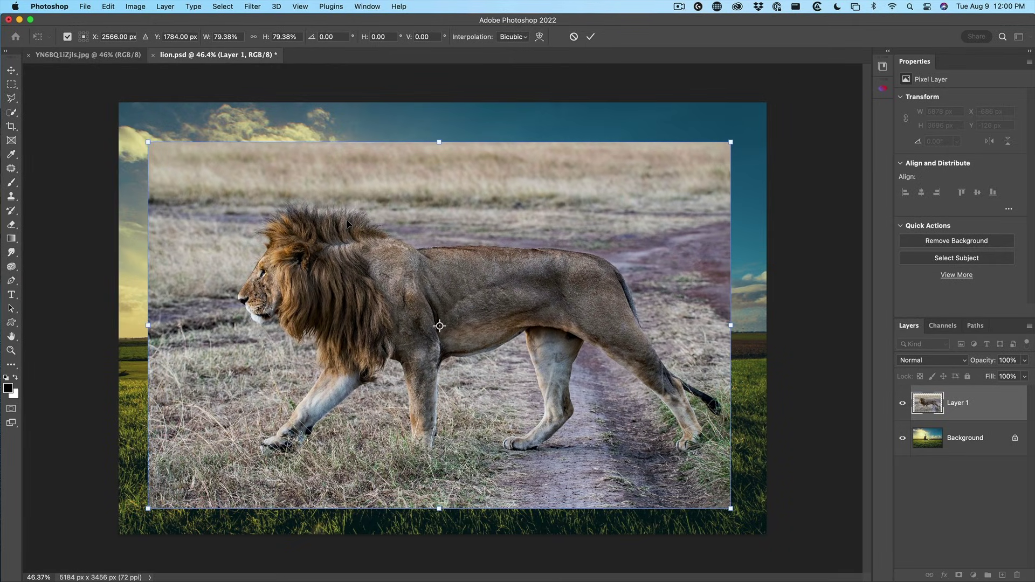
key(Return)
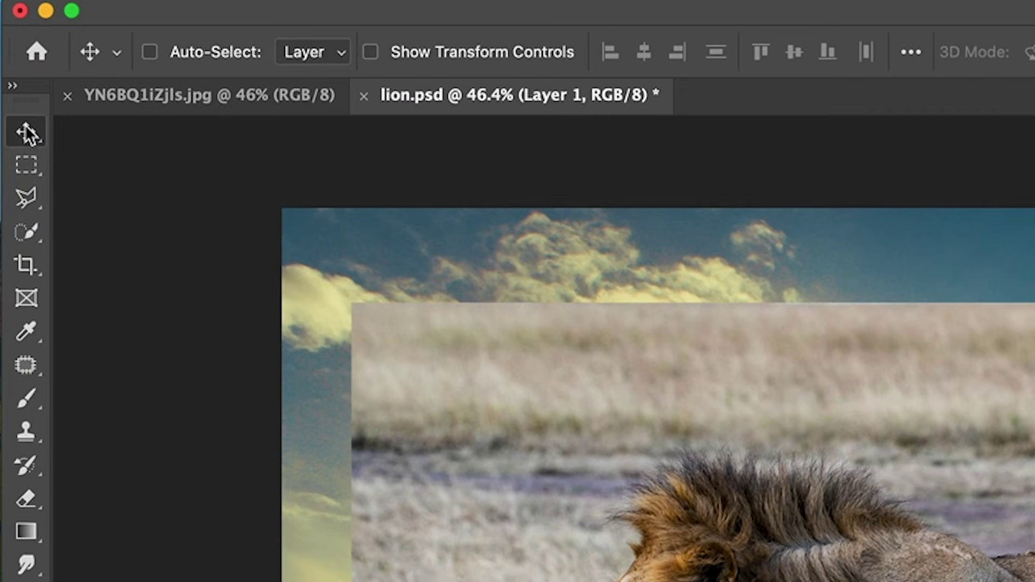
Step: Select the lion automatically with Select Subject, using the Quick Selection Tool
click(23, 231)
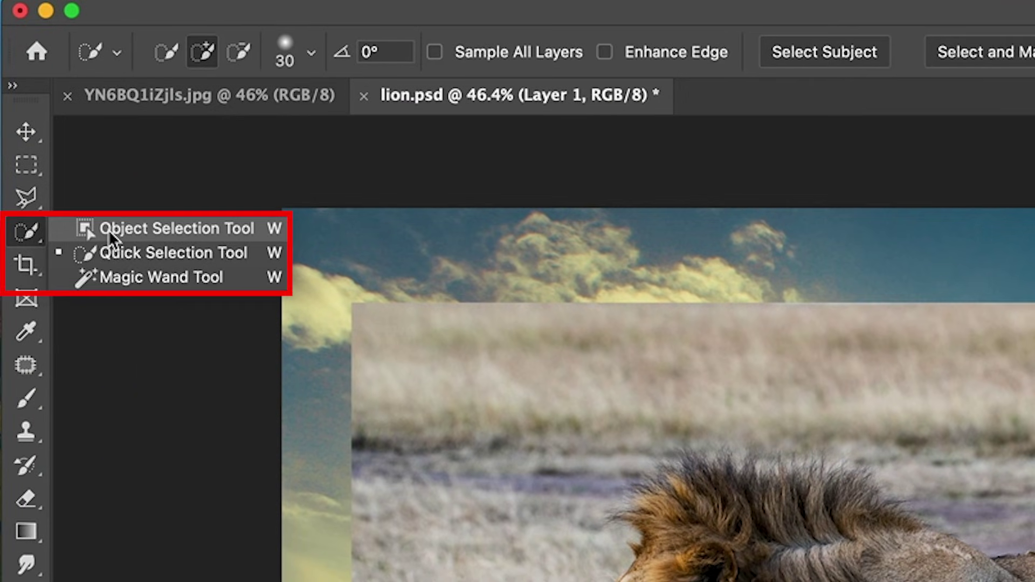
click(129, 259)
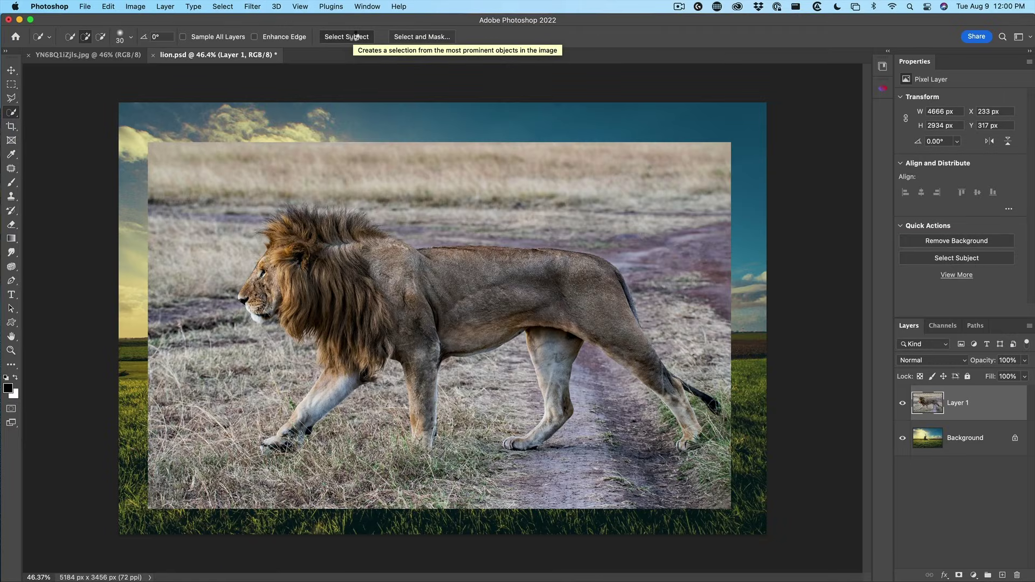
click(354, 37)
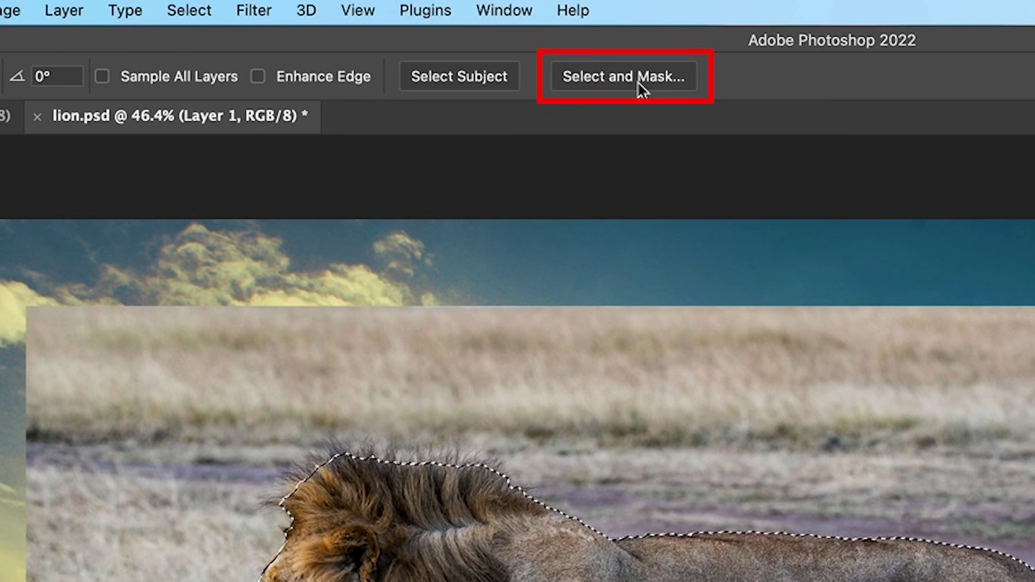
Step: Refine the selection edge along the lion's mane in Select and Mask and set the edge detection radius to 1 px
click(638, 81)
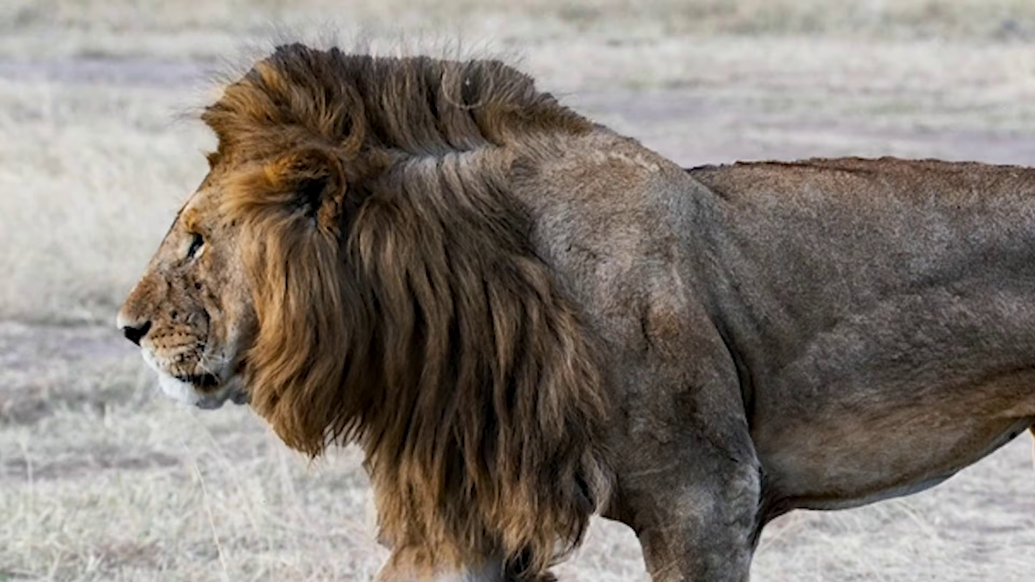
mouse_move(202, 153)
mouse_down()
mouse_move(196, 90)
mouse_move(182, 90)
mouse_move(301, 42)
mouse_move(432, 42)
mouse_move(499, 56)
mouse_move(638, 127)
mouse_up()
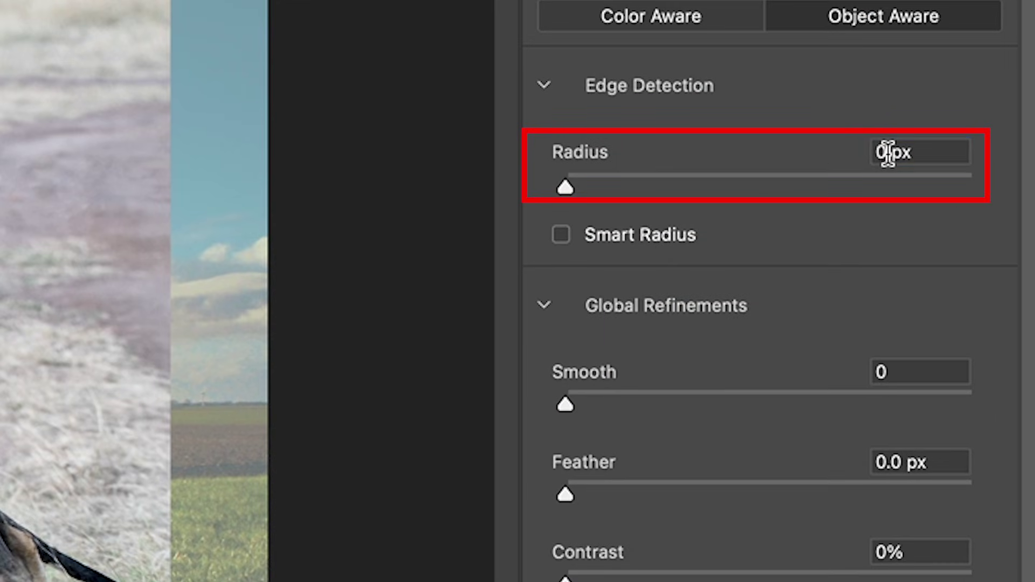
double_click(978, 240)
text(1)
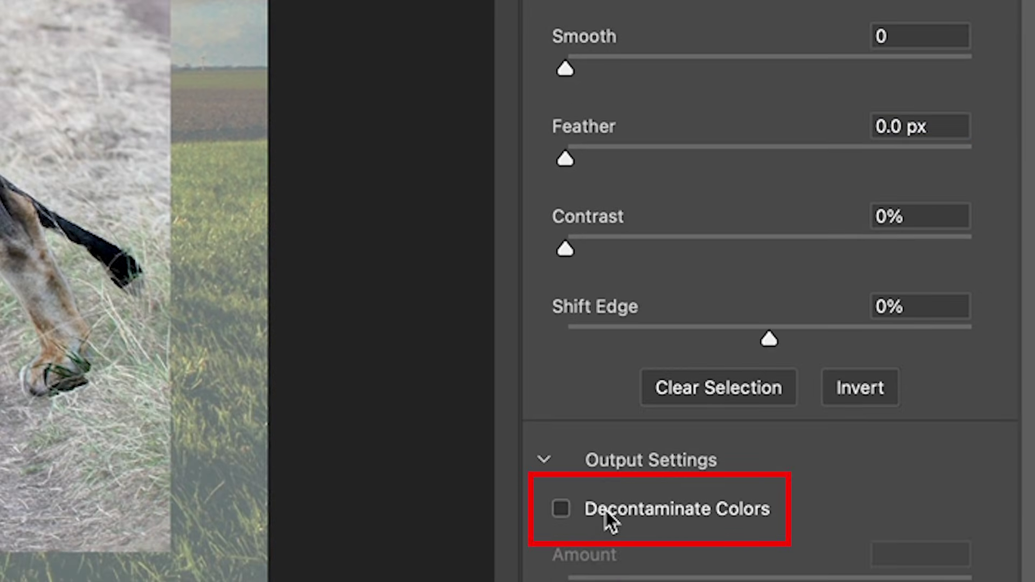
Step: Enable Decontaminate Colors and output the lion selection to a new layer with a layer mask
click(605, 511)
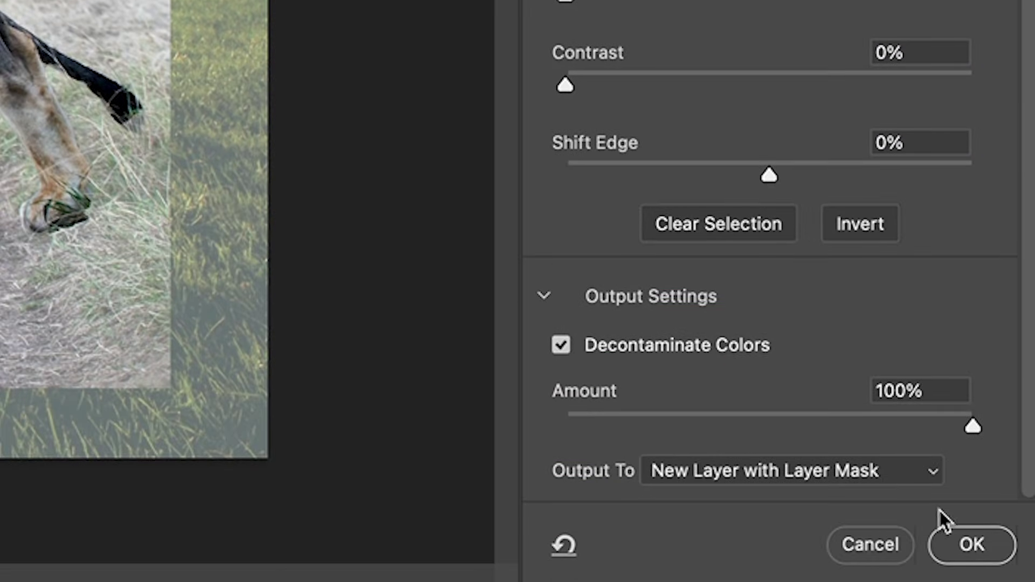
click(970, 545)
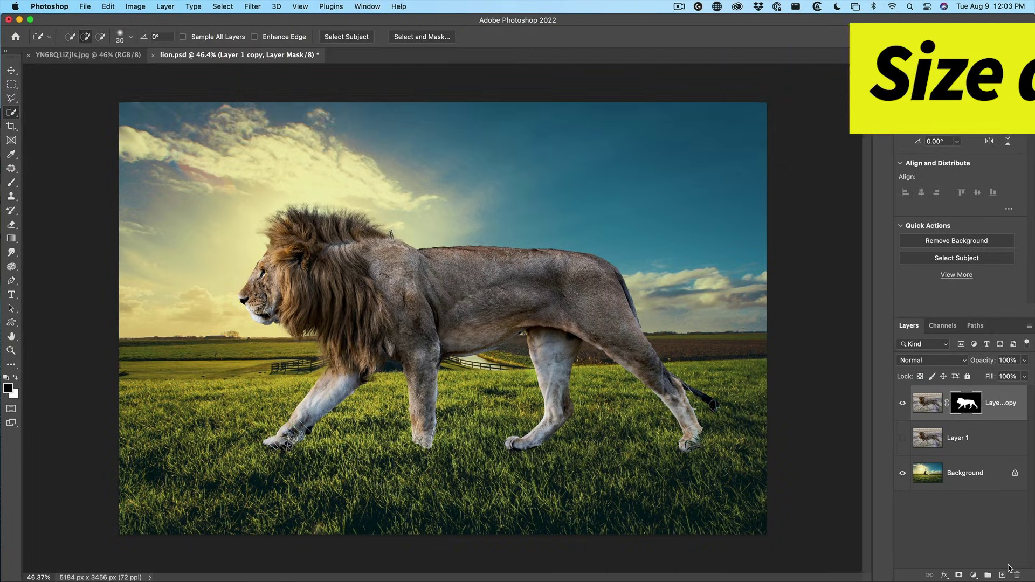
Step: Scale the masked lion layer to about 70% with Free Transform and place it on the grass to the right of the windmill
key(super+t)
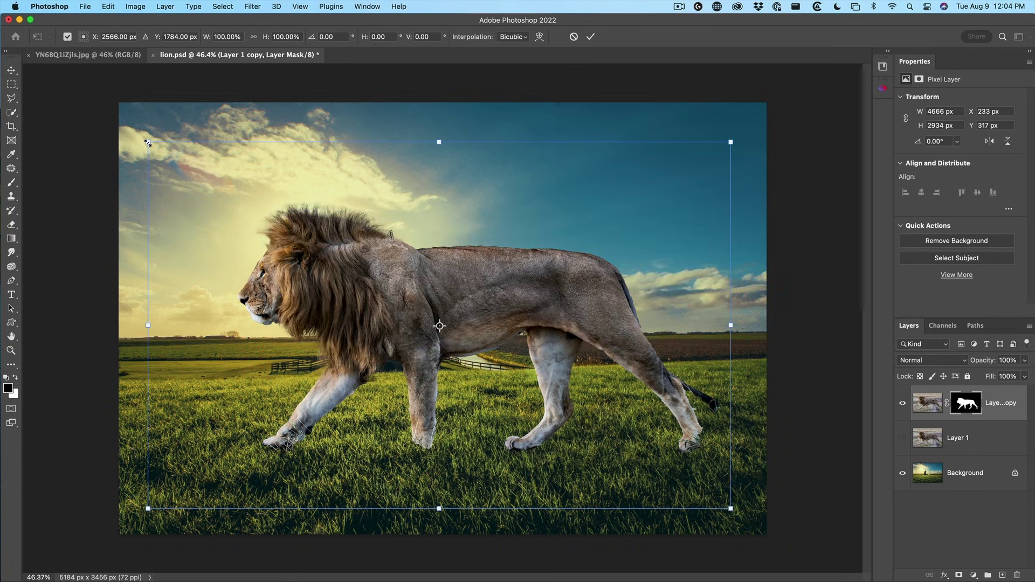
drag(148, 143, 265, 233)
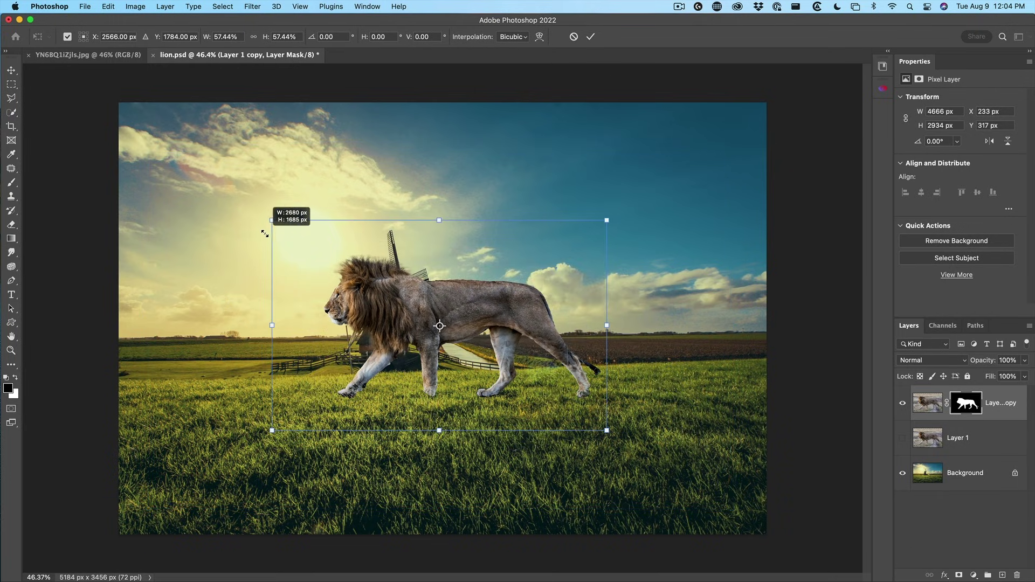
drag(443, 307, 560, 379)
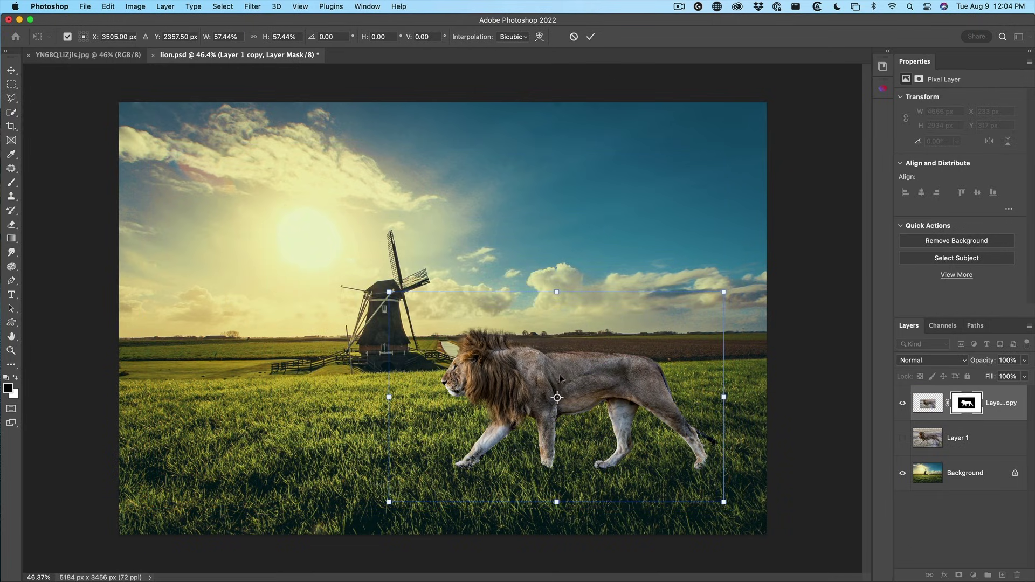
drag(388, 293, 350, 254)
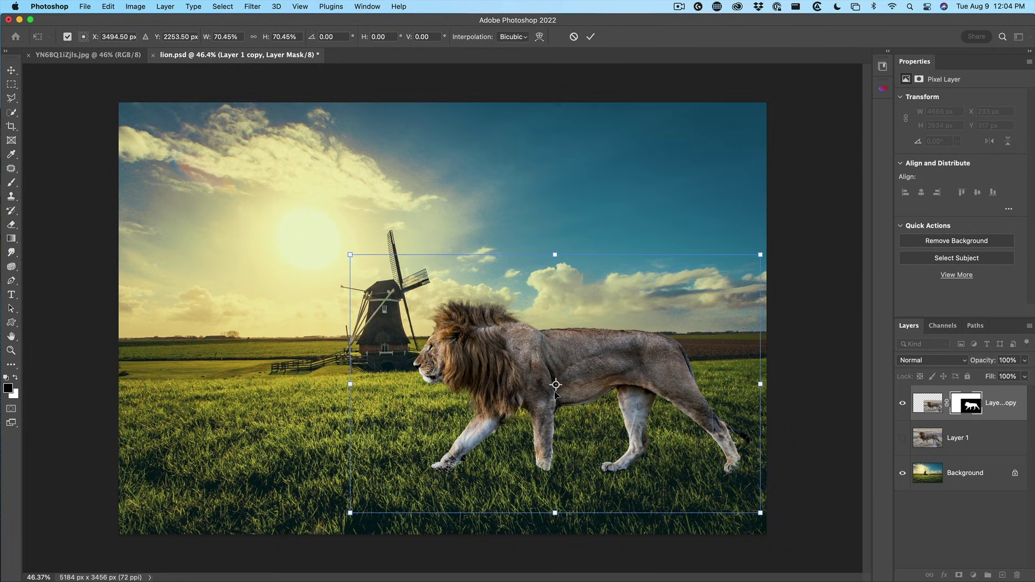
key(Return)
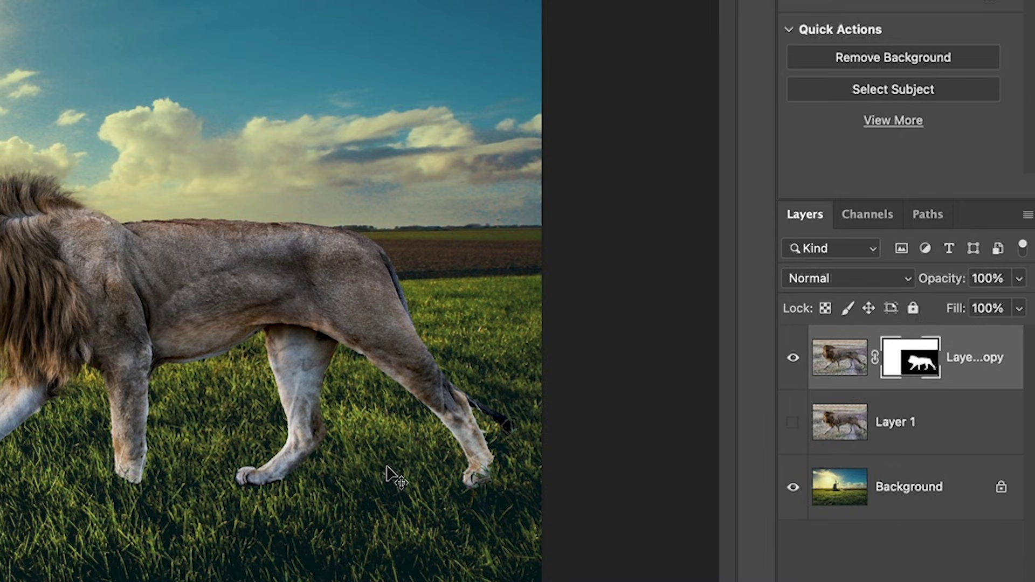
Step: Paint black on the lion's layer mask with the Brush tool around the hind paws to blend them into the grass
click(914, 358)
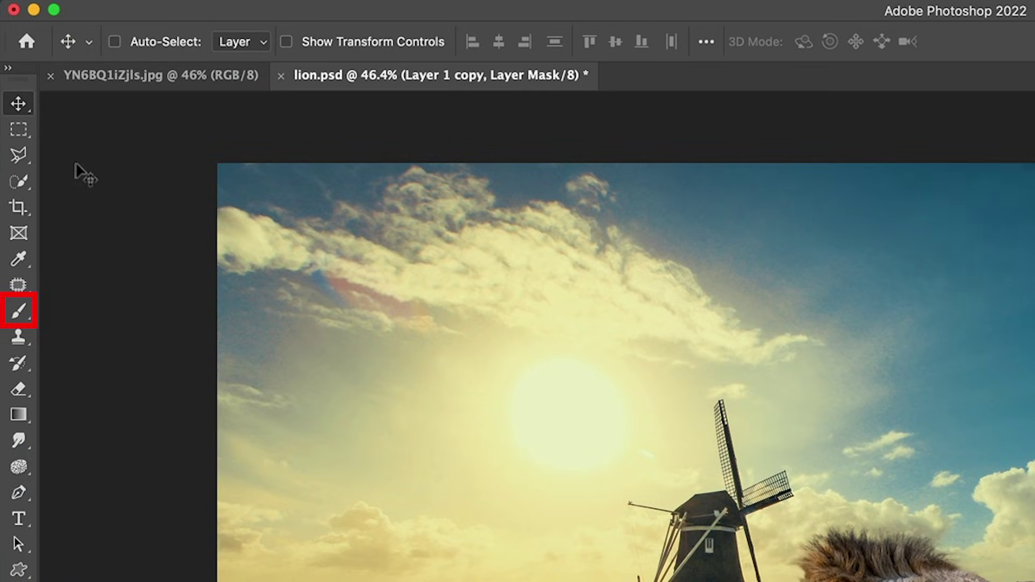
drag(18, 311, 85, 318)
click(91, 314)
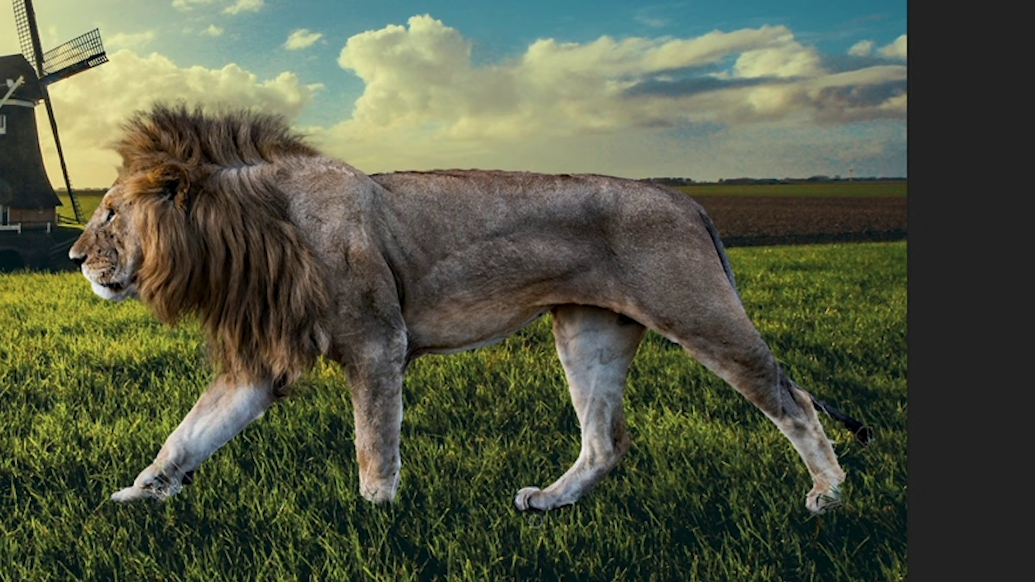
mouse_move(538, 509)
mouse_down()
mouse_move(577, 503)
mouse_move(534, 505)
mouse_up()
mouse_move(784, 520)
mouse_down()
mouse_move(816, 507)
mouse_move(829, 513)
mouse_up()
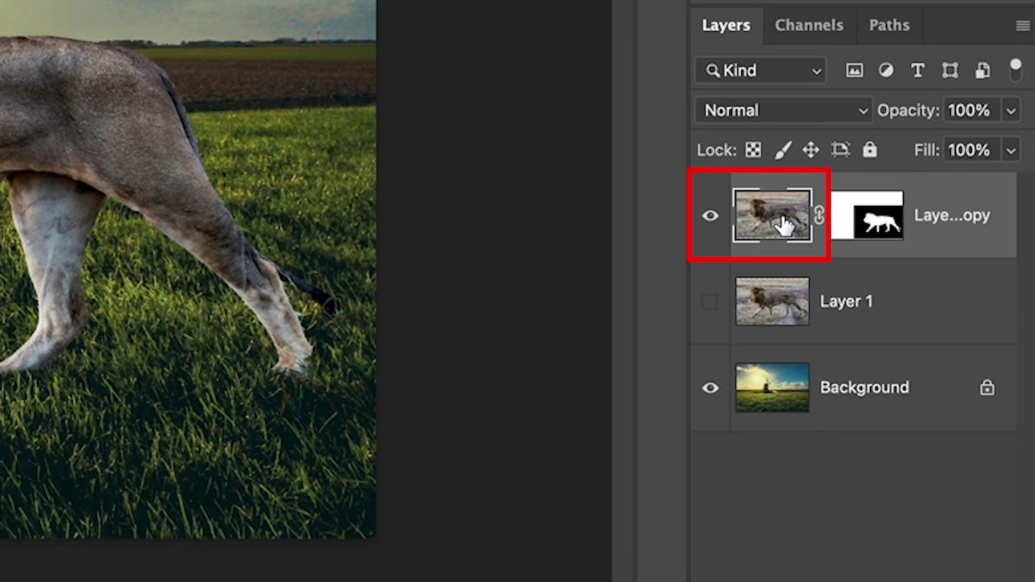
Step: Open Match Color for the masked lion layer's image and set the source to the Background layer of lion.psd
click(933, 407)
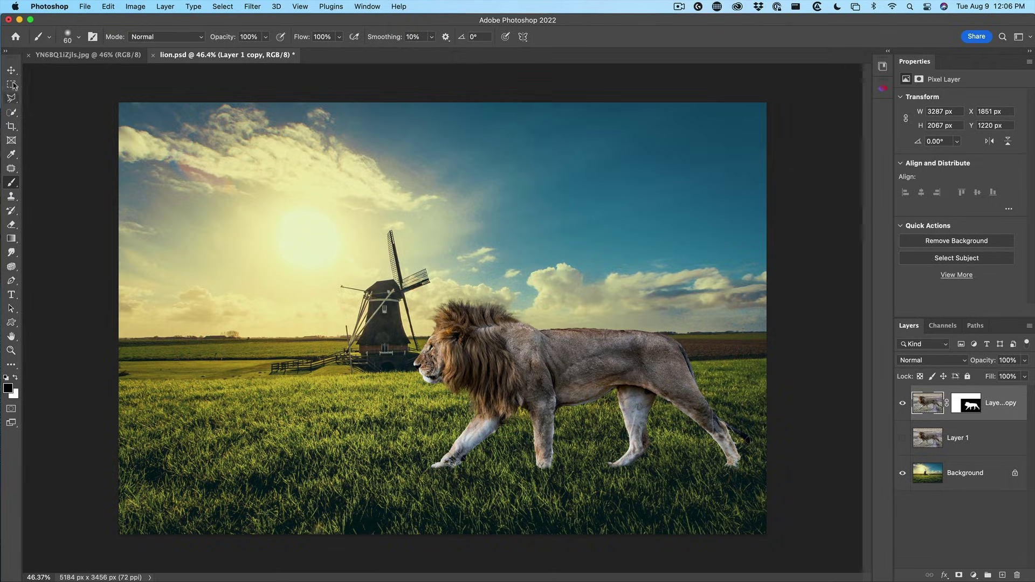
click(12, 71)
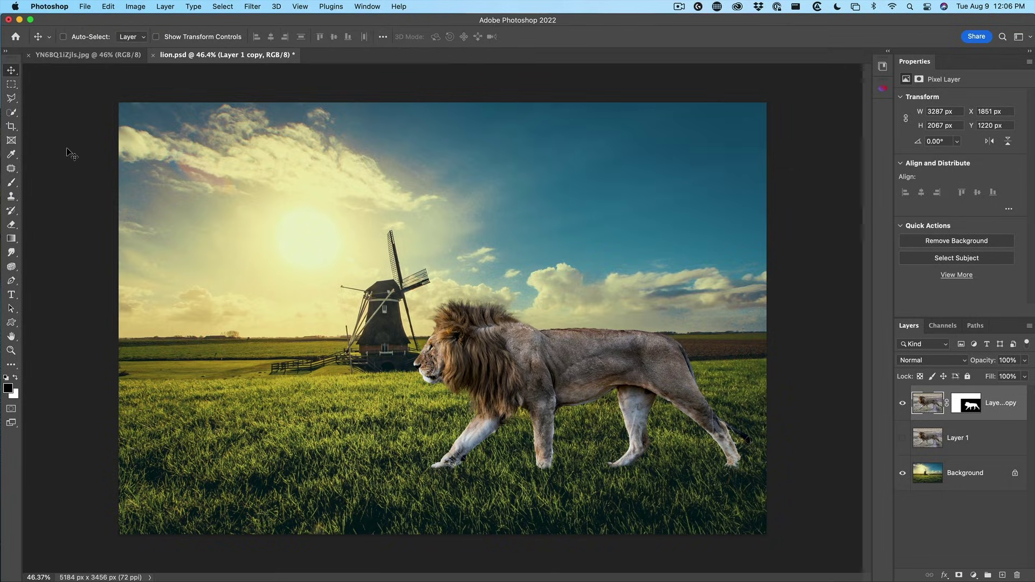
click(135, 6)
mouse_move(144, 39)
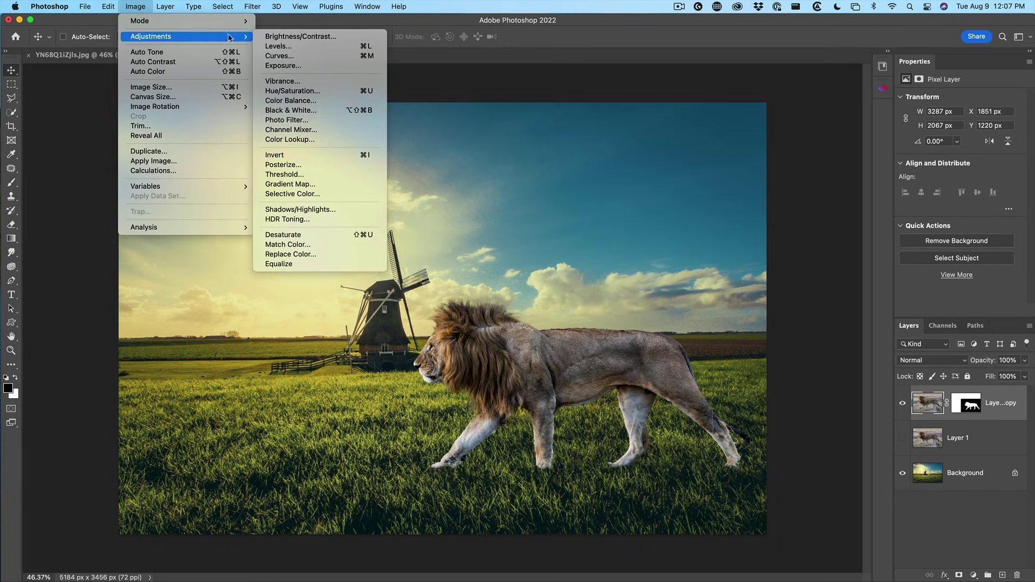
click(340, 245)
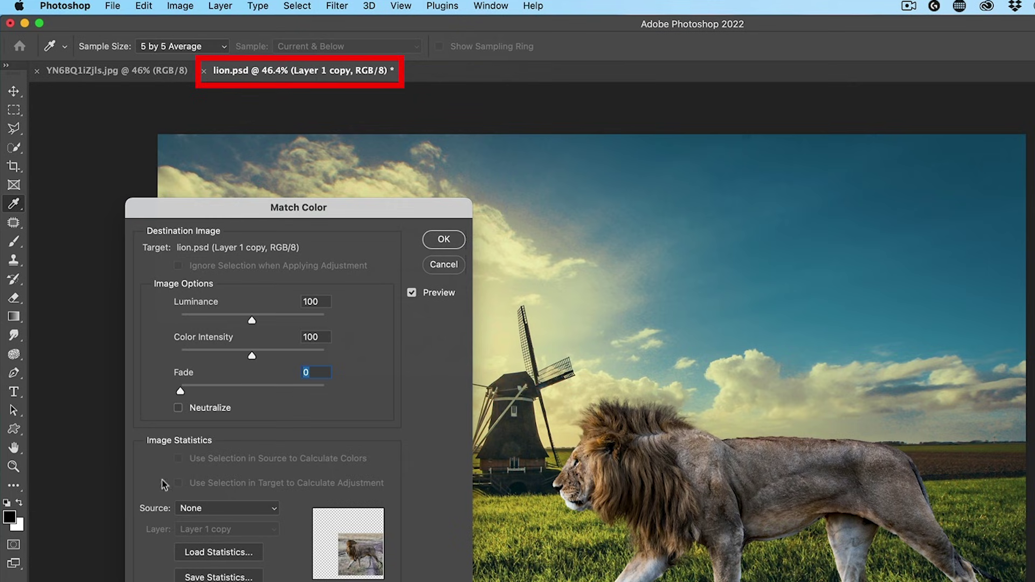
click(195, 511)
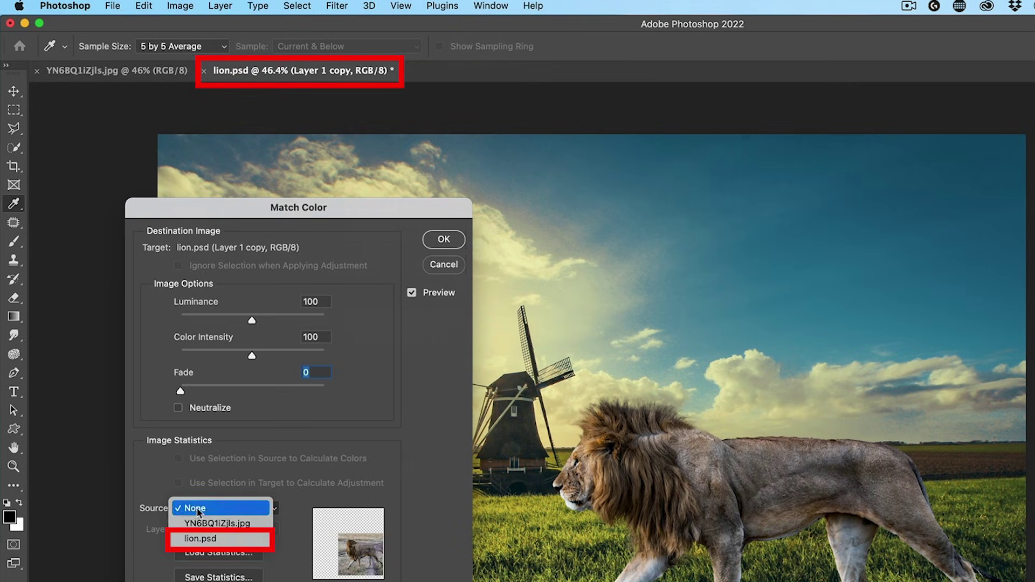
click(217, 538)
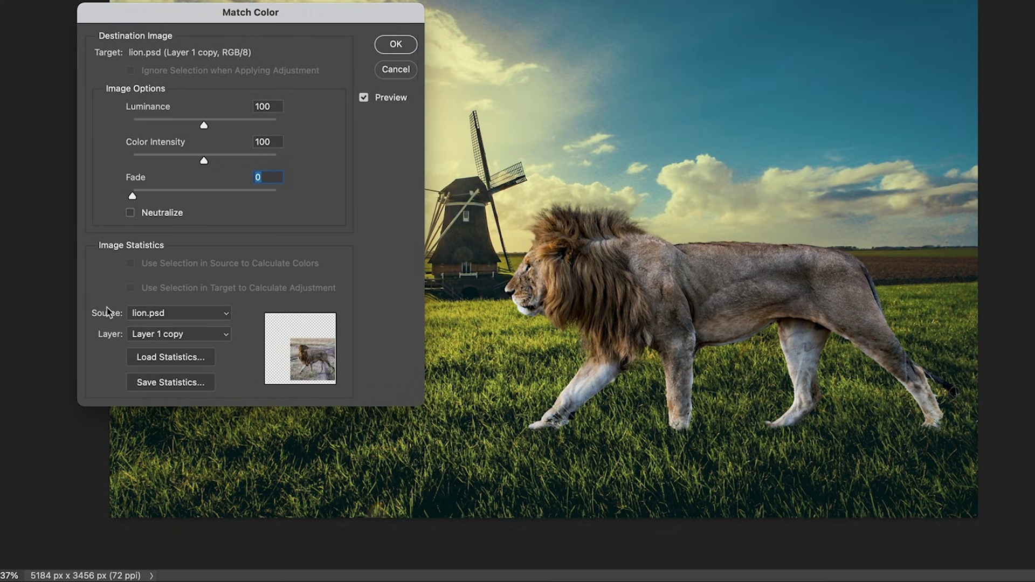
click(153, 335)
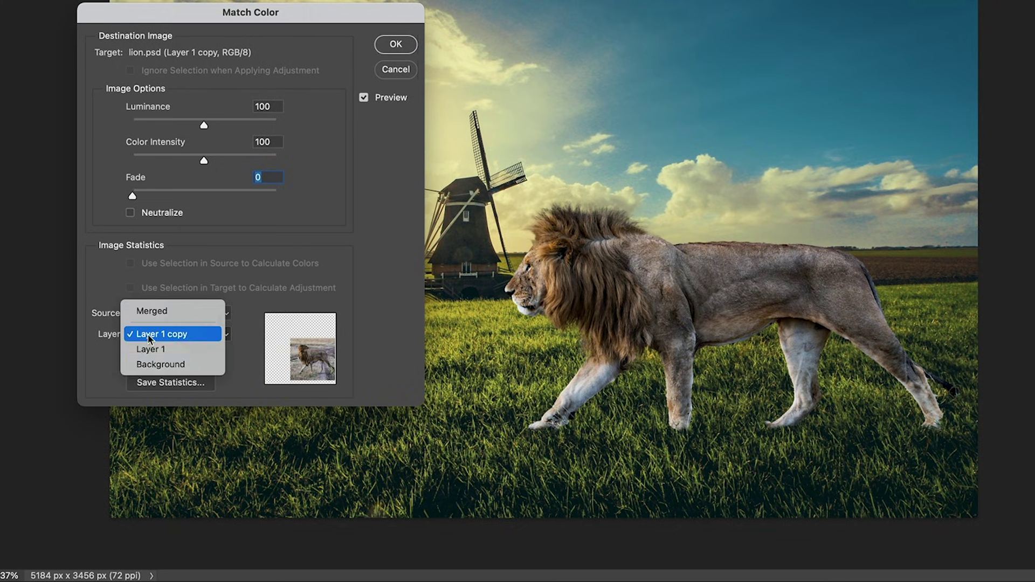
click(156, 367)
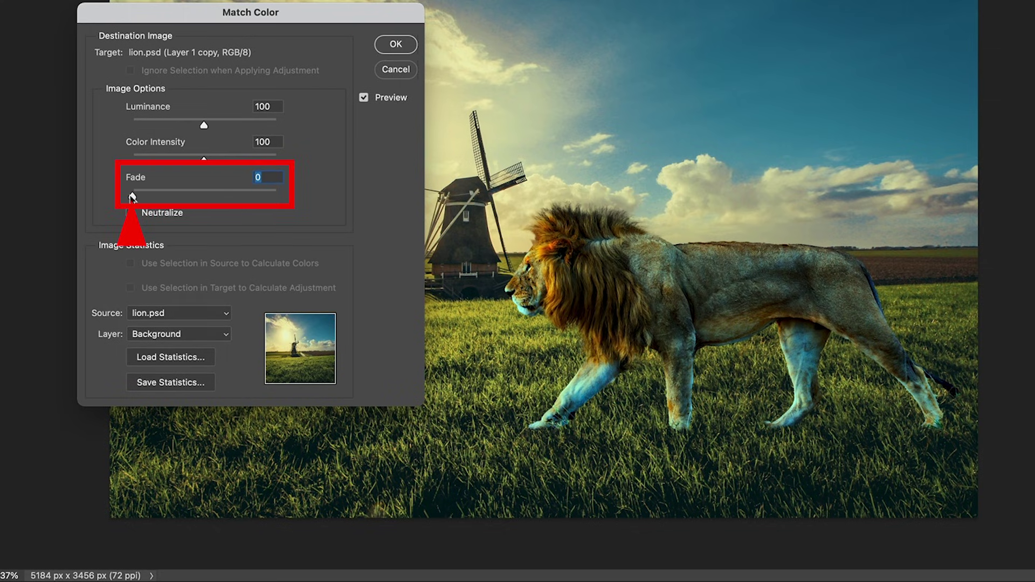
Step: Set the Match Color fade to 54 and apply the adjustment to the lion
drag(132, 197, 305, 193)
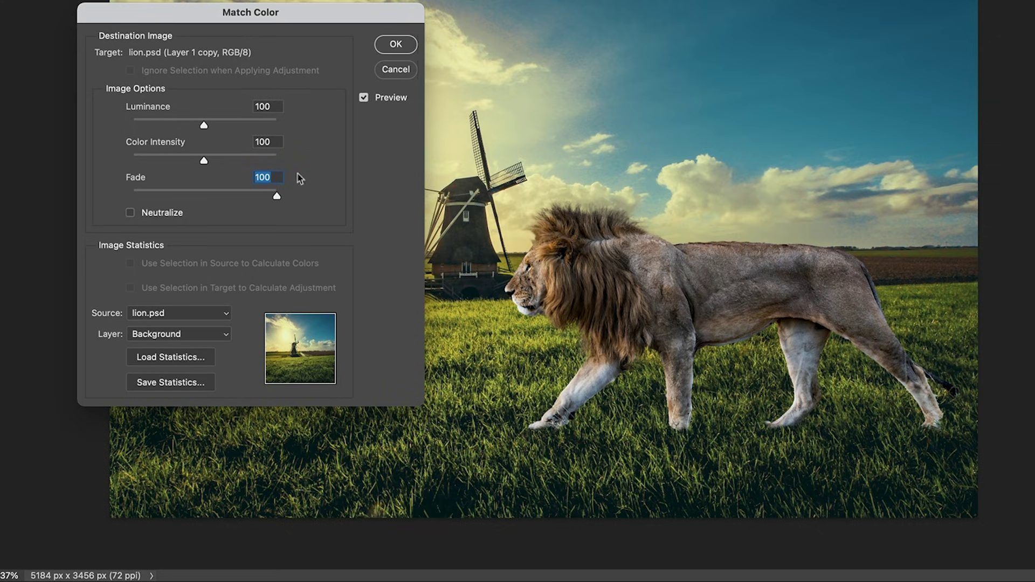
drag(276, 196, 210, 198)
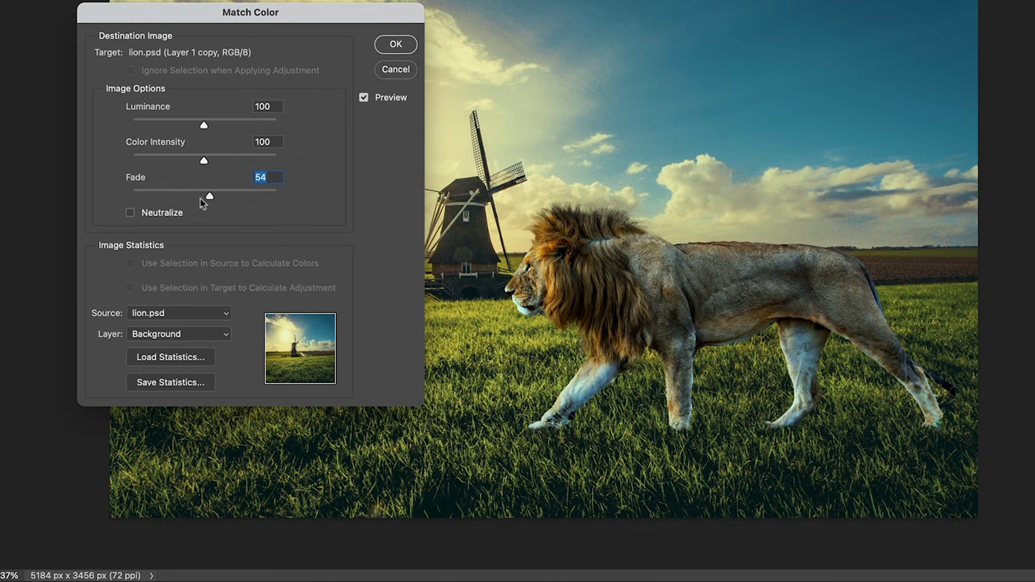
click(395, 45)
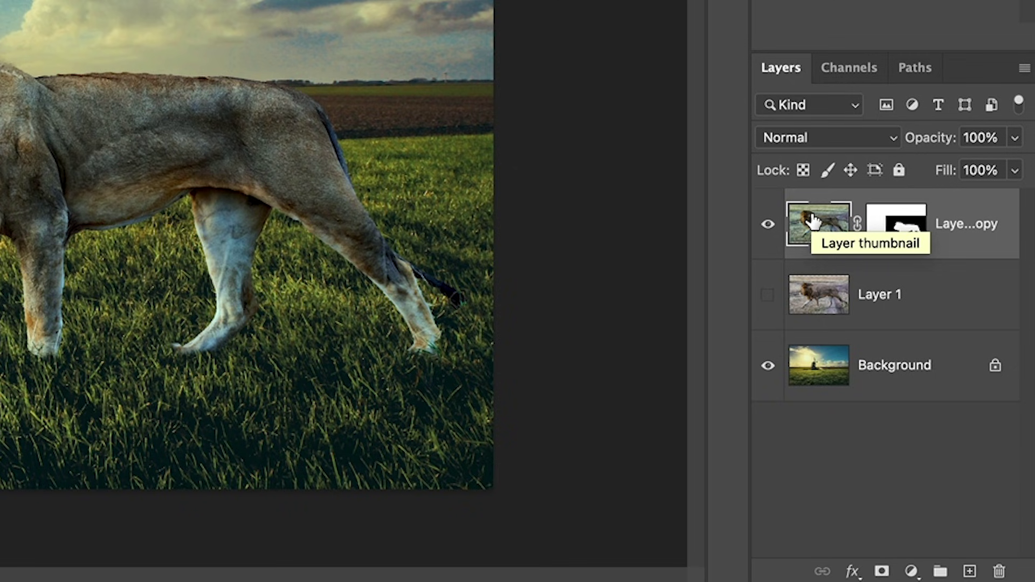
Step: Add a black drop shadow to the masked lion layer with 100% opacity, 0 px distance and 0 px size
click(849, 570)
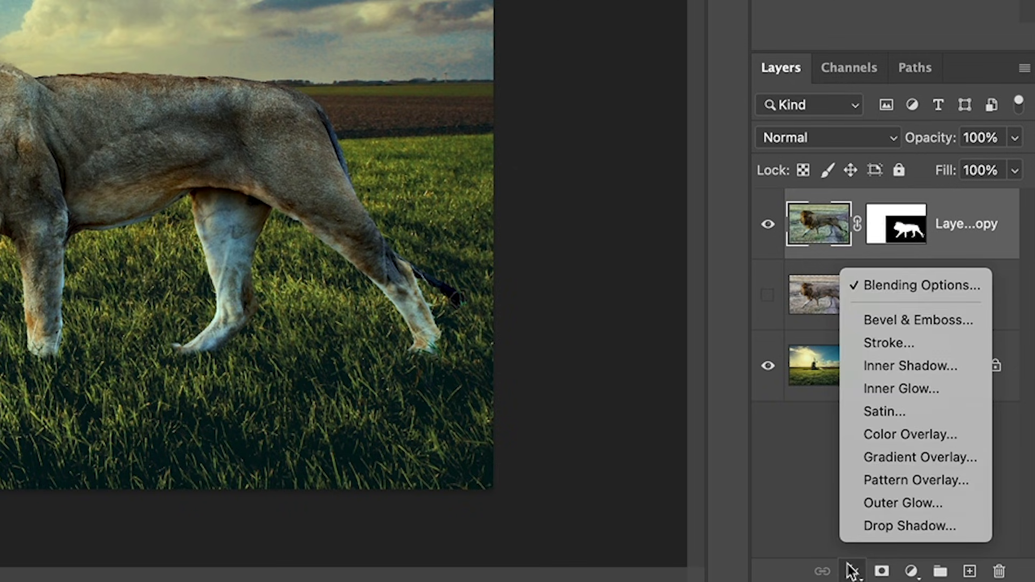
click(879, 516)
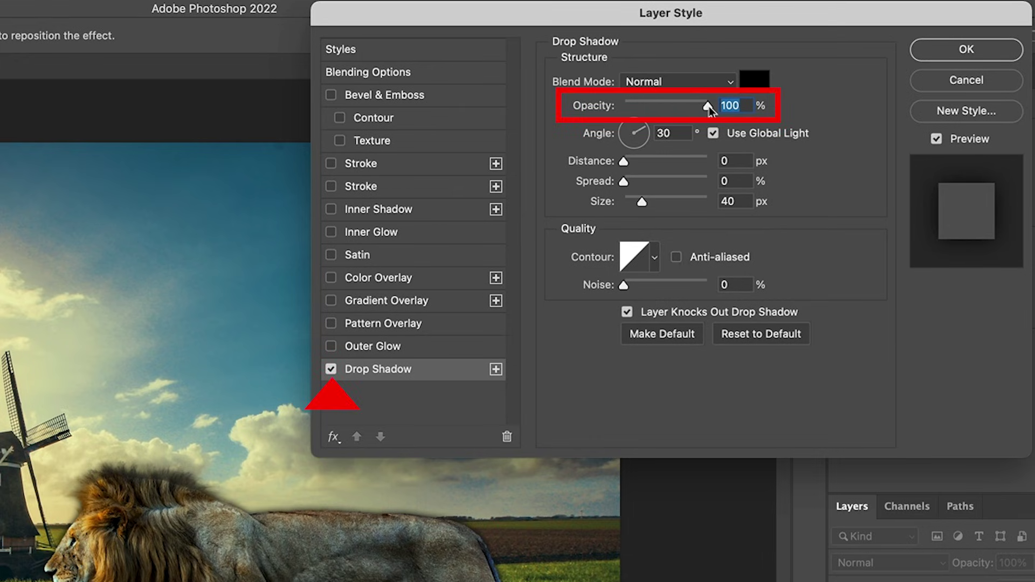
mouse_move(623, 161)
mouse_down()
mouse_move(658, 161)
mouse_move(604, 156)
mouse_up()
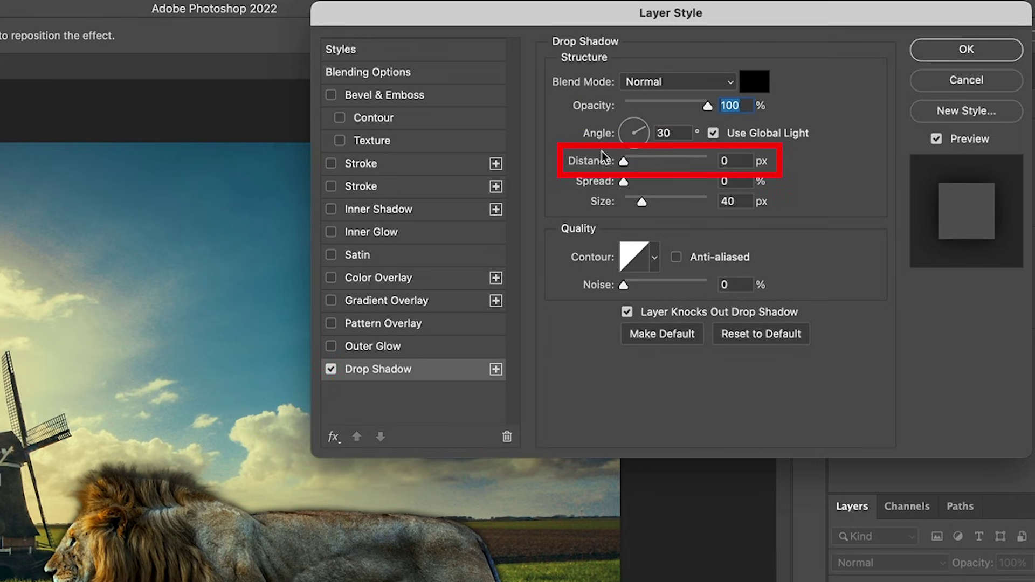
drag(641, 202, 609, 203)
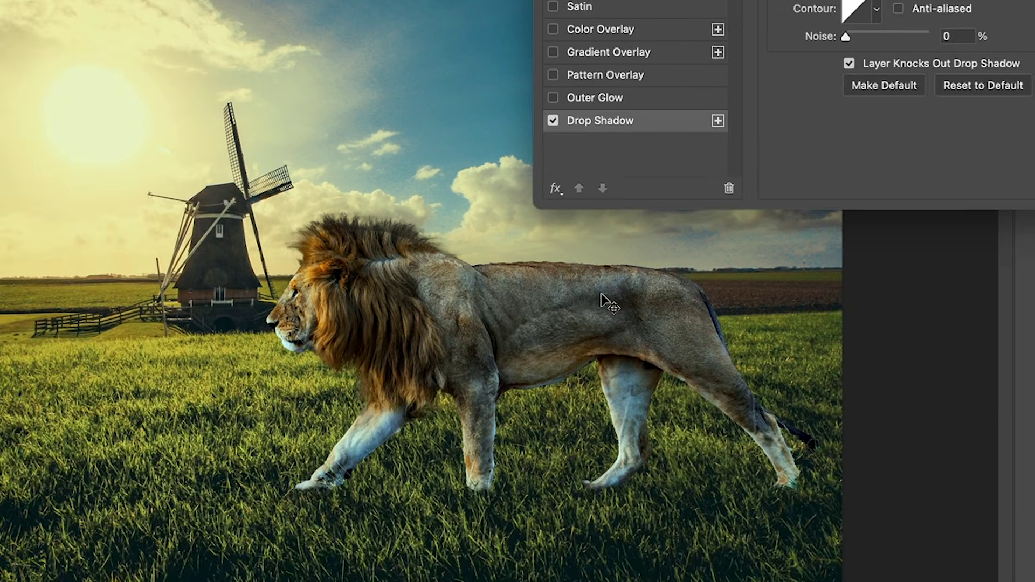
Step: Test offsetting the drop shadow behind the lion, reset its distance to 0 px and apply the layer style
drag(564, 323, 482, 297)
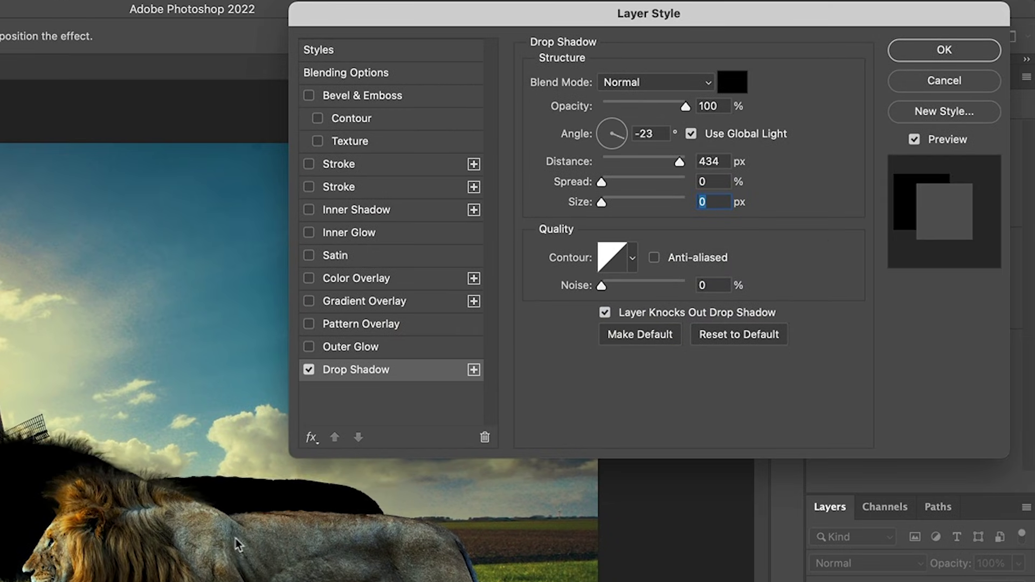
drag(237, 544, 272, 561)
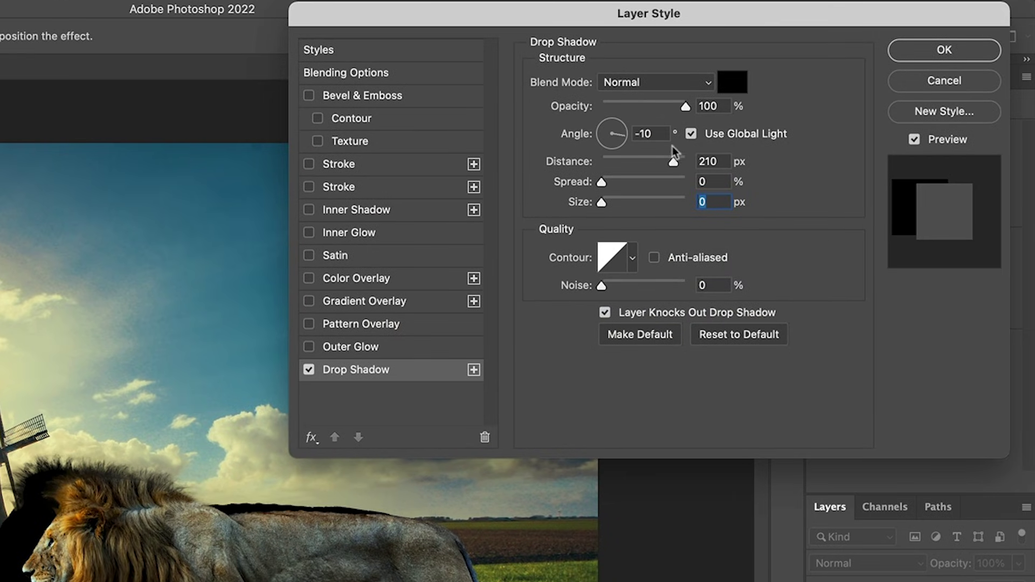
drag(672, 164, 593, 162)
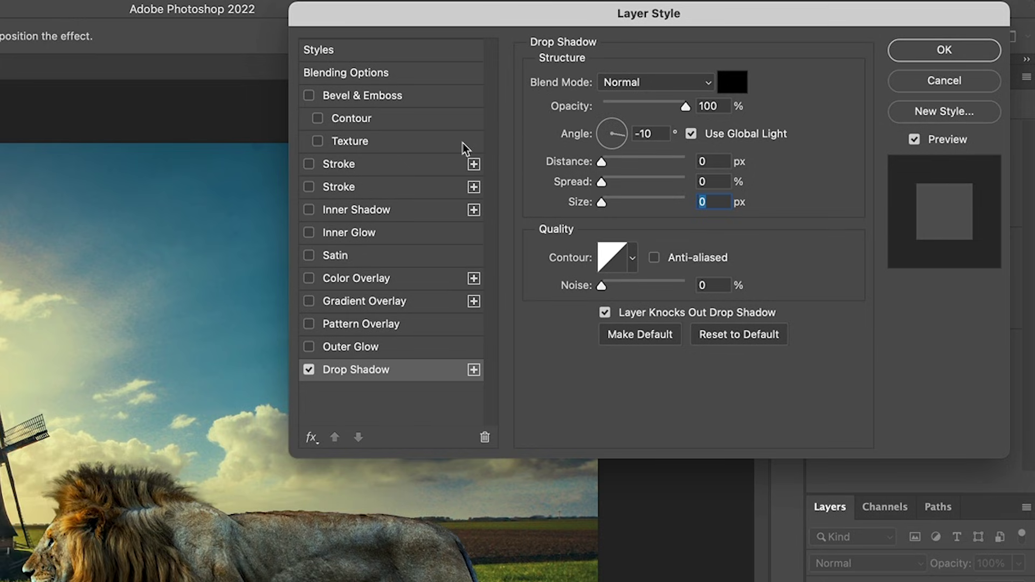
click(949, 52)
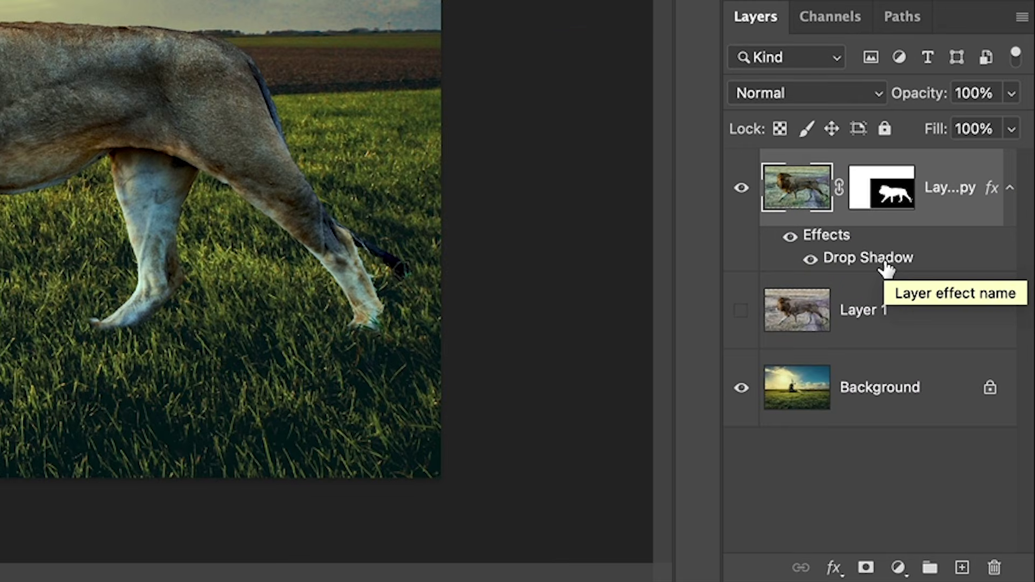
Step: Separate the lion's drop shadow onto its own layer and check it by briefly hiding the lion layer
right_click(836, 232)
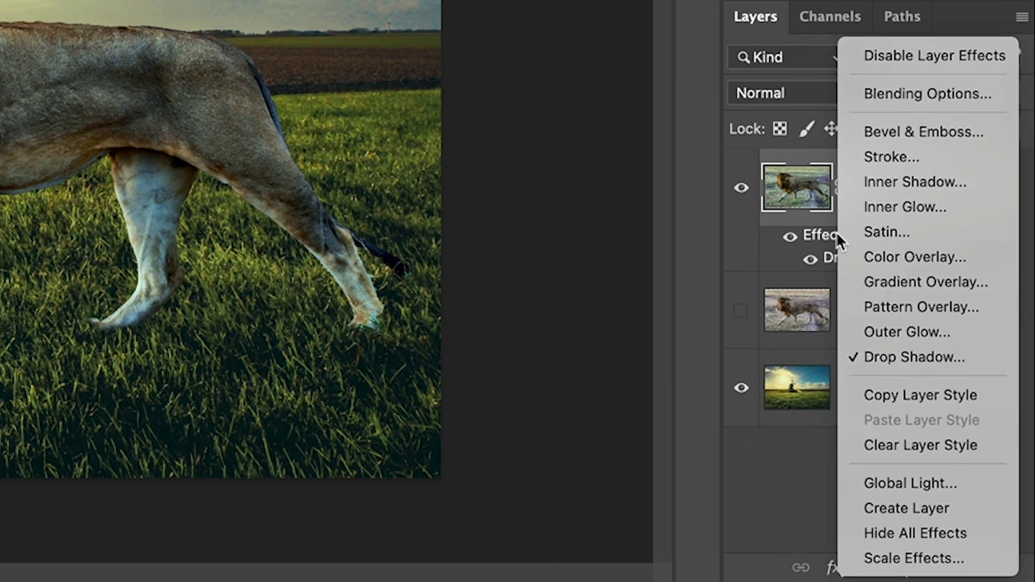
click(965, 518)
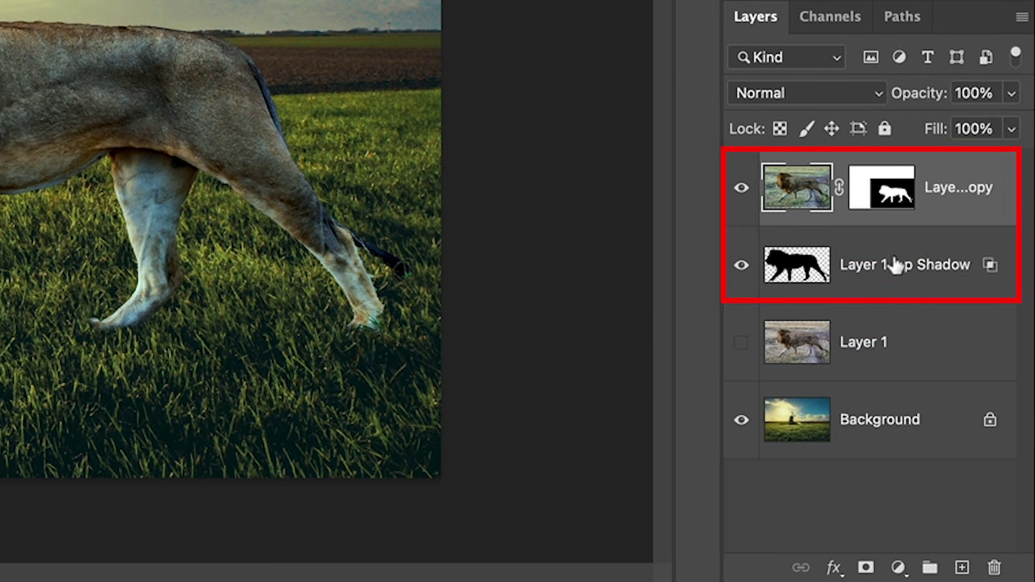
click(741, 188)
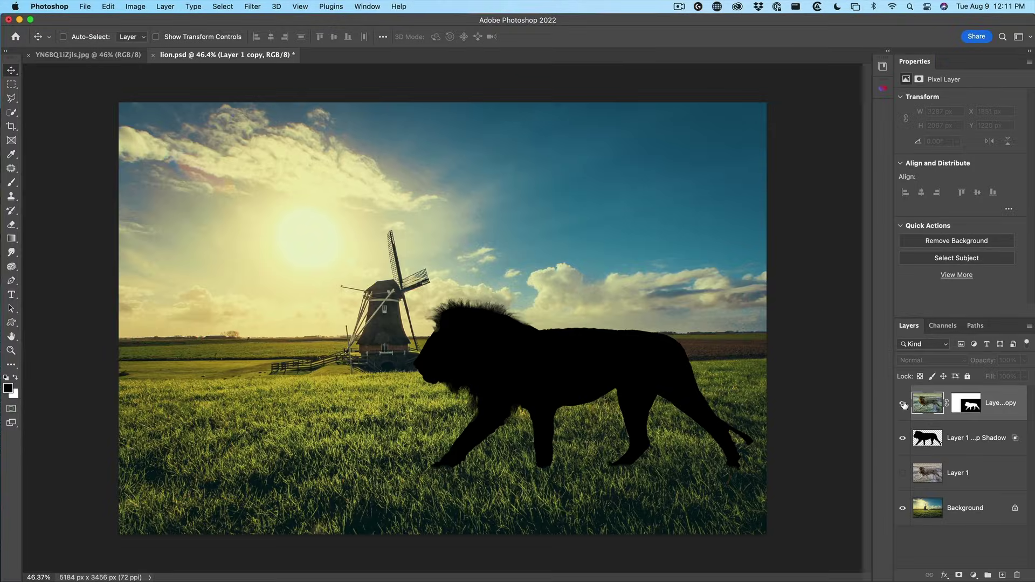
click(902, 403)
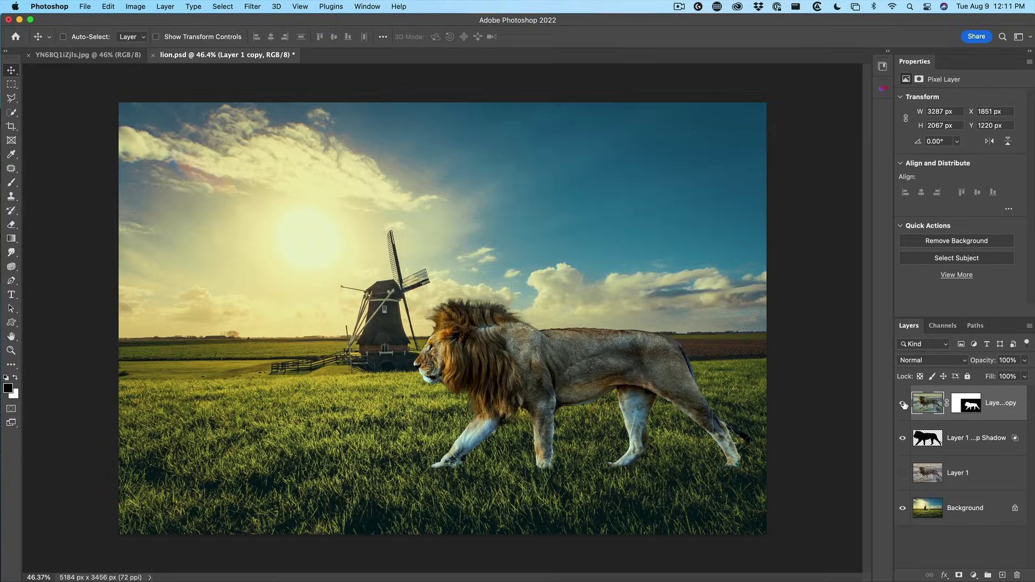
Step: Flip the shadow layer vertically with Free Transform and move it down so it starts beneath the lion's paws
click(944, 434)
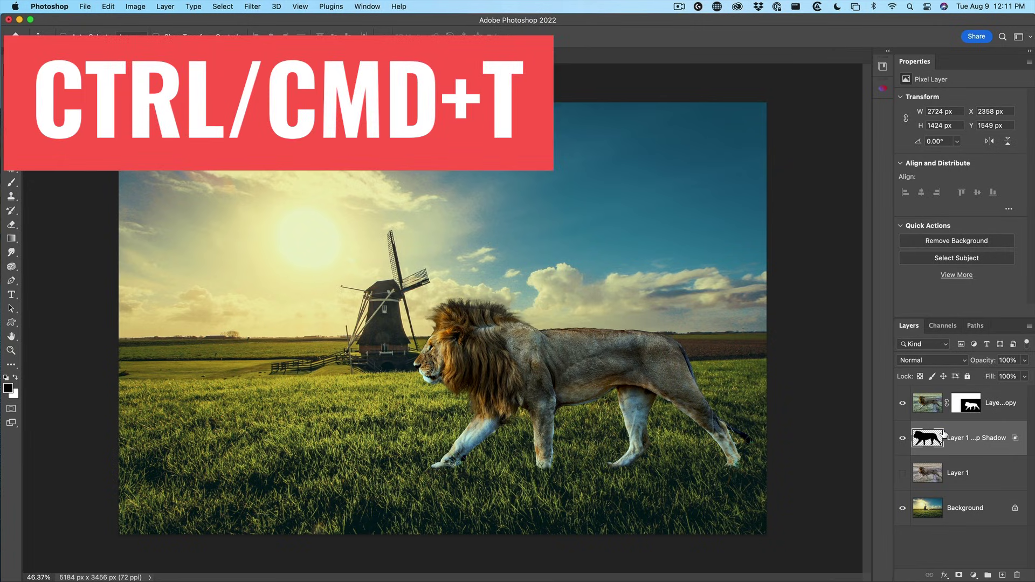
key(super+t)
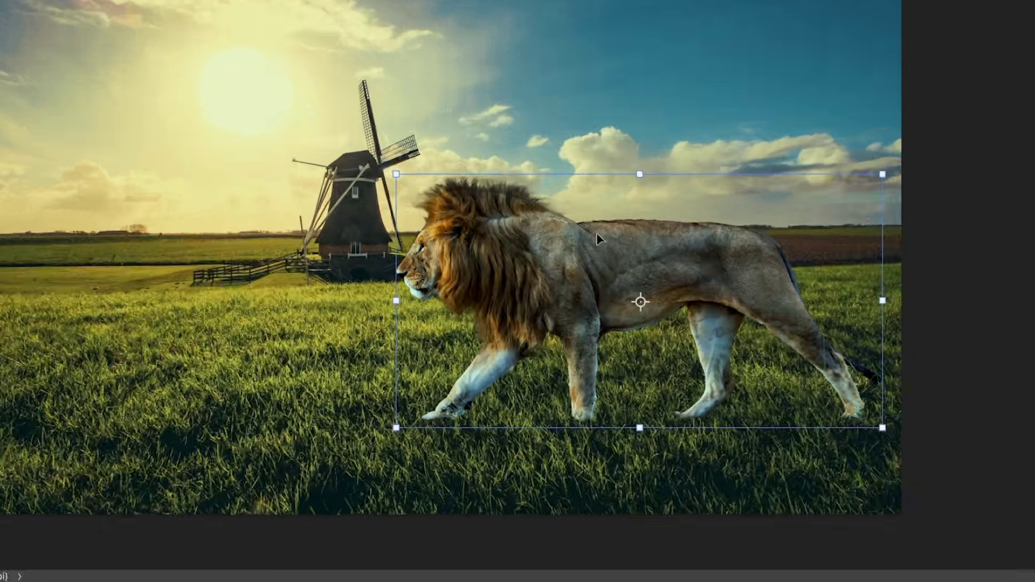
right_click(553, 338)
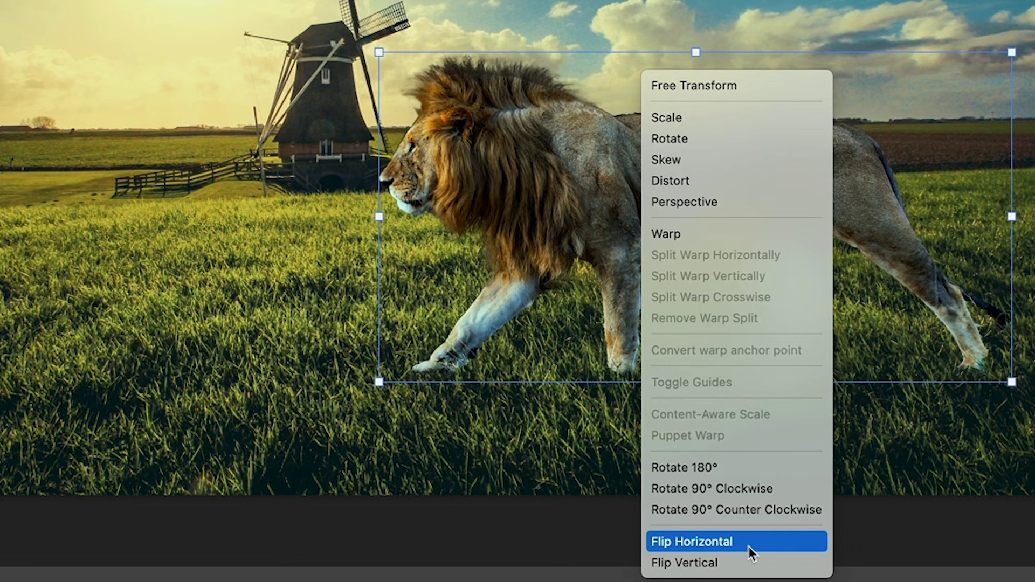
click(751, 561)
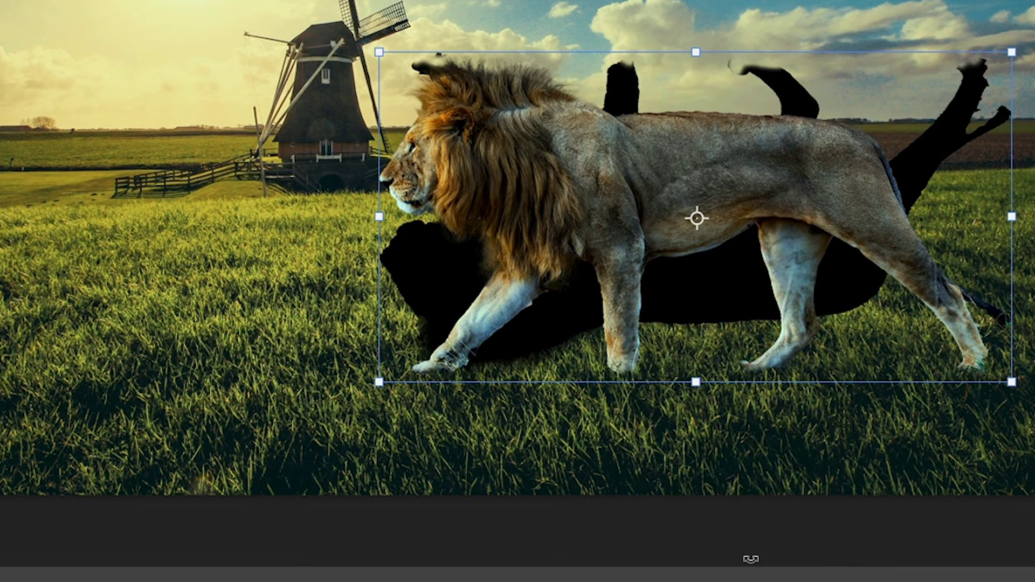
drag(674, 138, 674, 440)
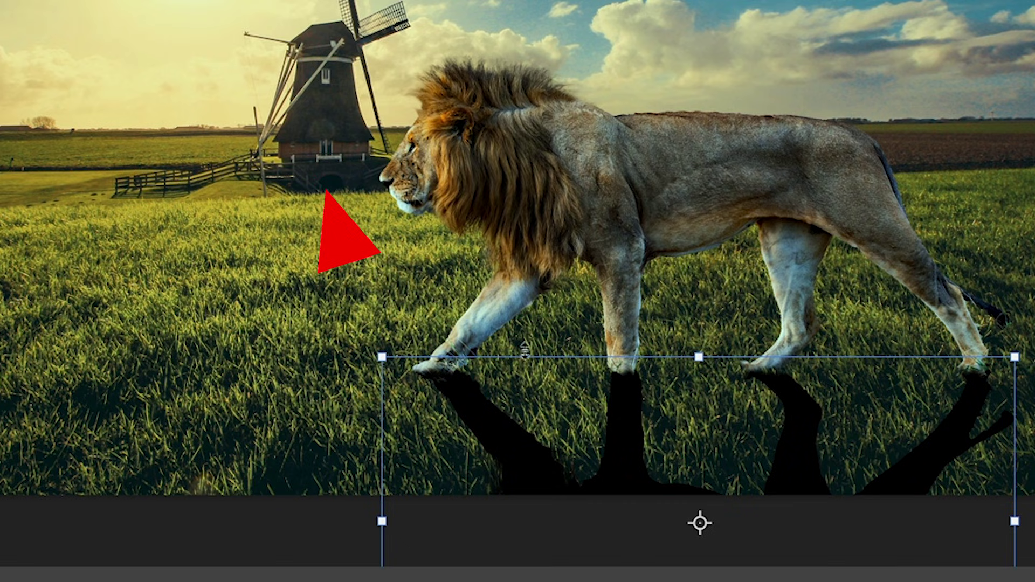
Step: Skew the flipped shadow away from the sun, line its feet up with the lion's paws and commit the transform
right_click(649, 405)
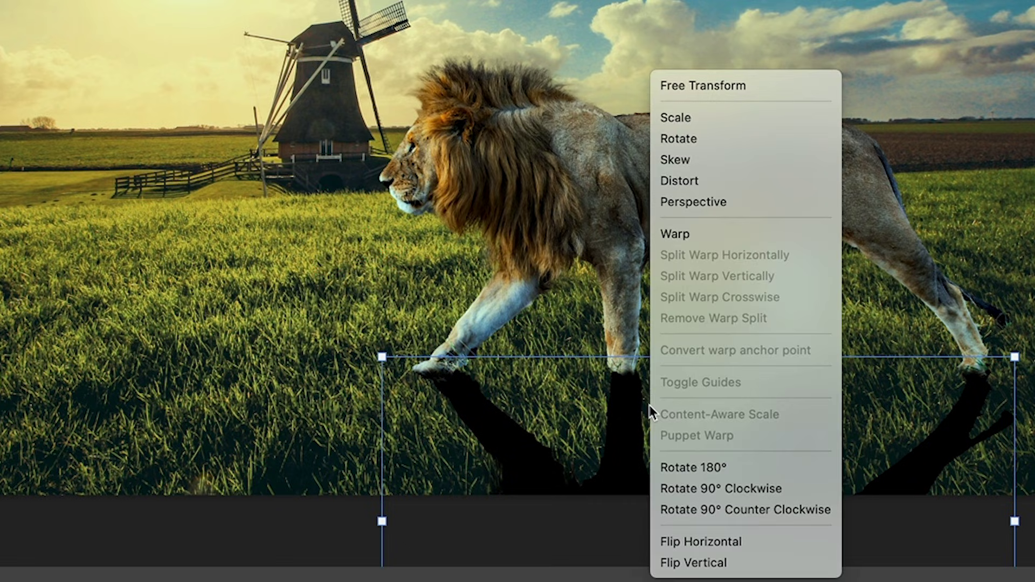
click(747, 161)
drag(697, 357, 578, 370)
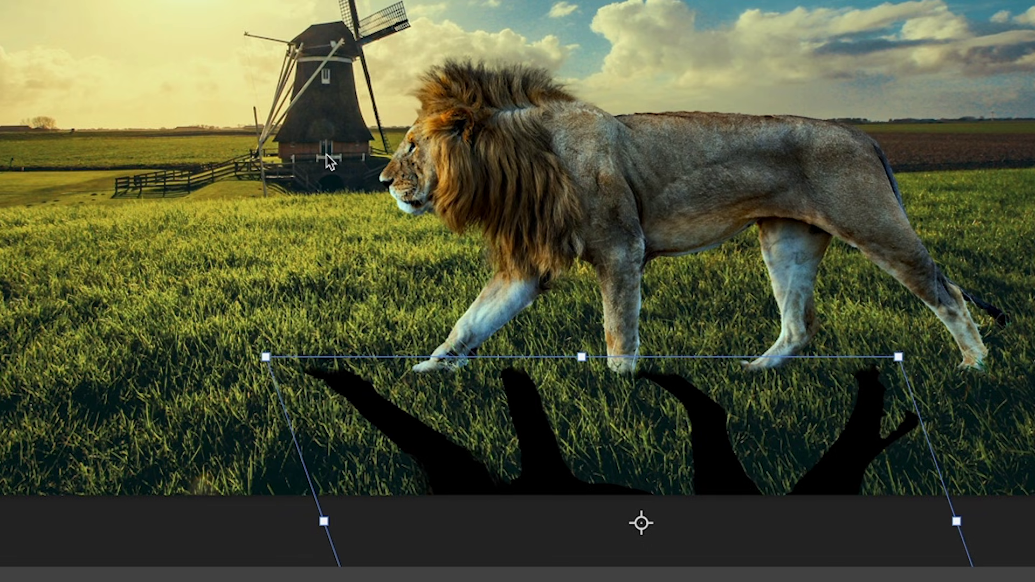
drag(494, 424, 602, 426)
key(Return)
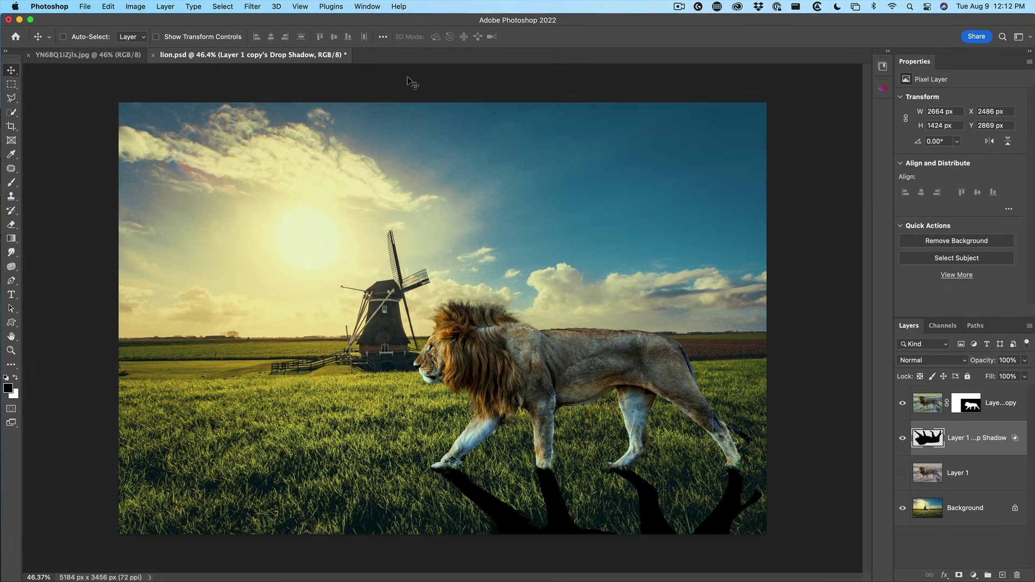
Step: Apply a Gaussian Blur with a radius of 14.8 pixels to the shadow layer and lower the layer's opacity
click(253, 6)
mouse_move(396, 155)
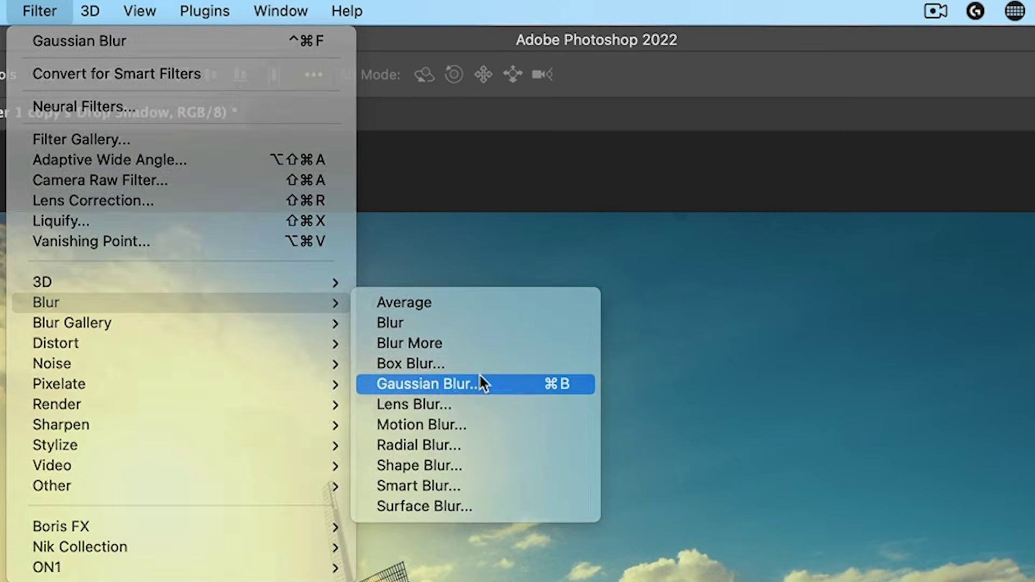
click(479, 373)
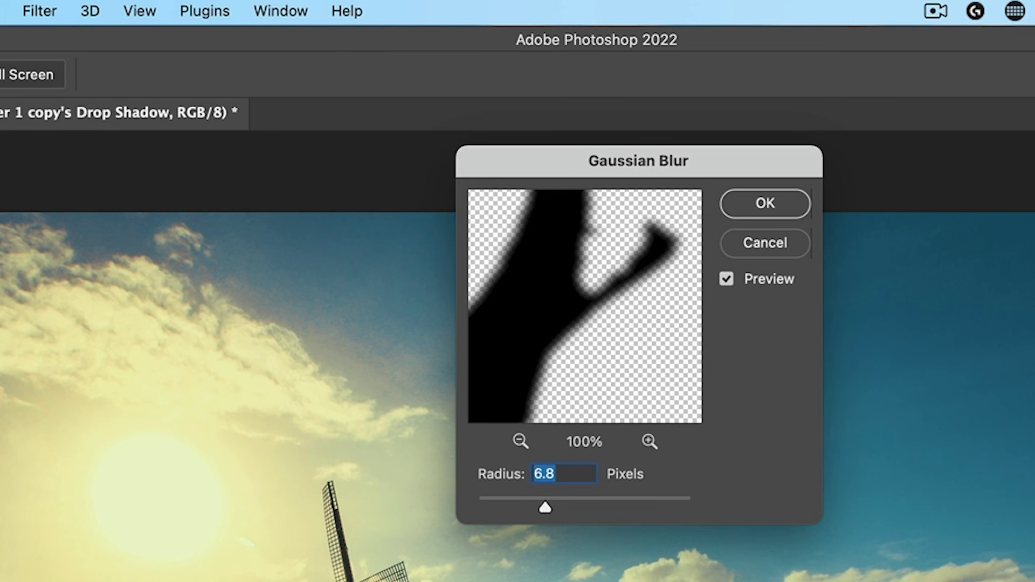
mouse_move(545, 510)
mouse_down()
mouse_move(515, 505)
mouse_move(541, 507)
mouse_up()
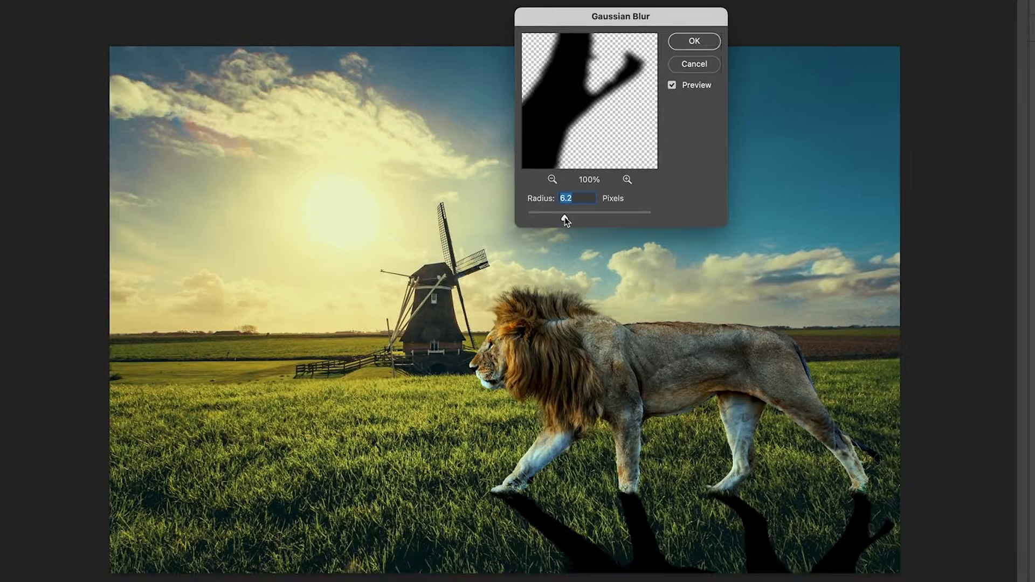
drag(564, 216, 575, 219)
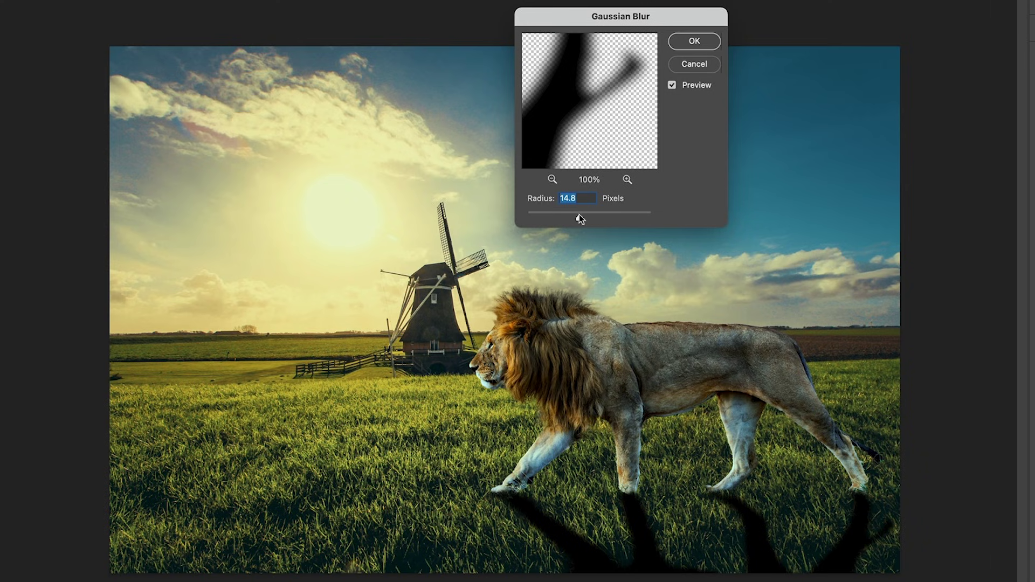
click(692, 43)
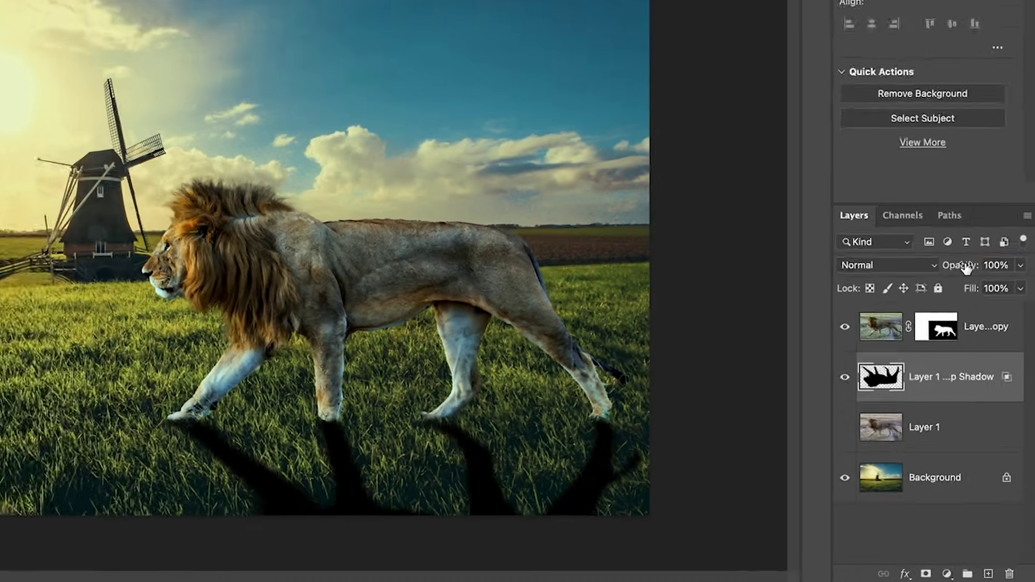
drag(990, 363, 936, 360)
drag(867, 208, 945, 216)
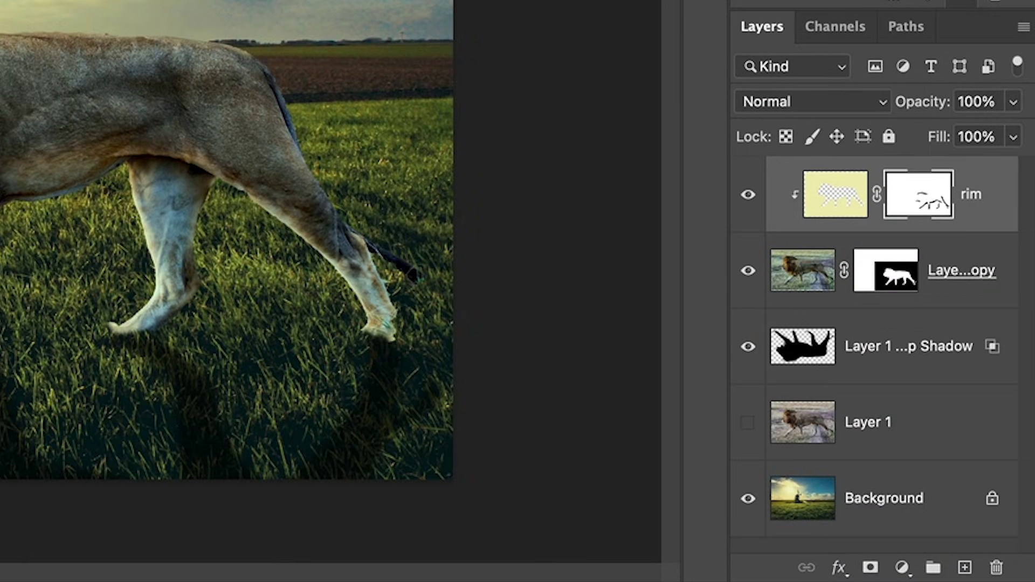
Step: Add a Solid Color fill layer above the rim layer with the warm cream colour f0dfb0
click(902, 567)
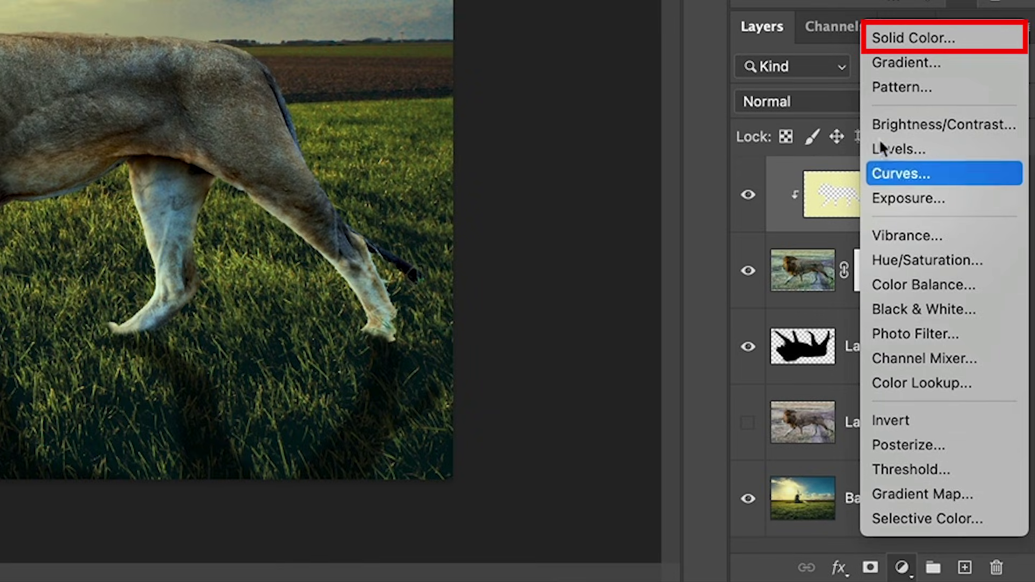
click(923, 38)
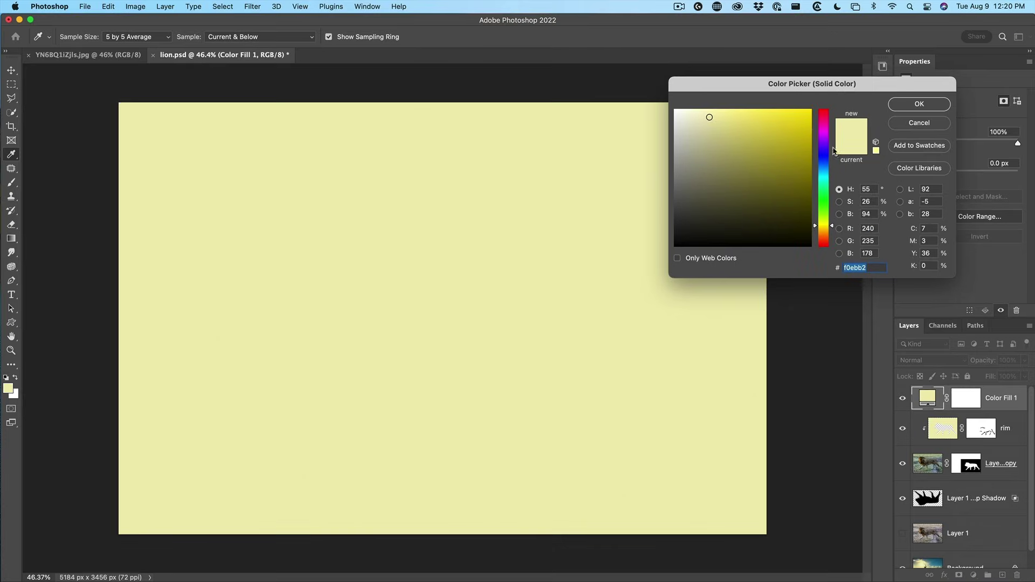
drag(823, 132, 823, 168)
drag(709, 117, 702, 119)
drag(836, 172, 830, 232)
drag(702, 119, 710, 117)
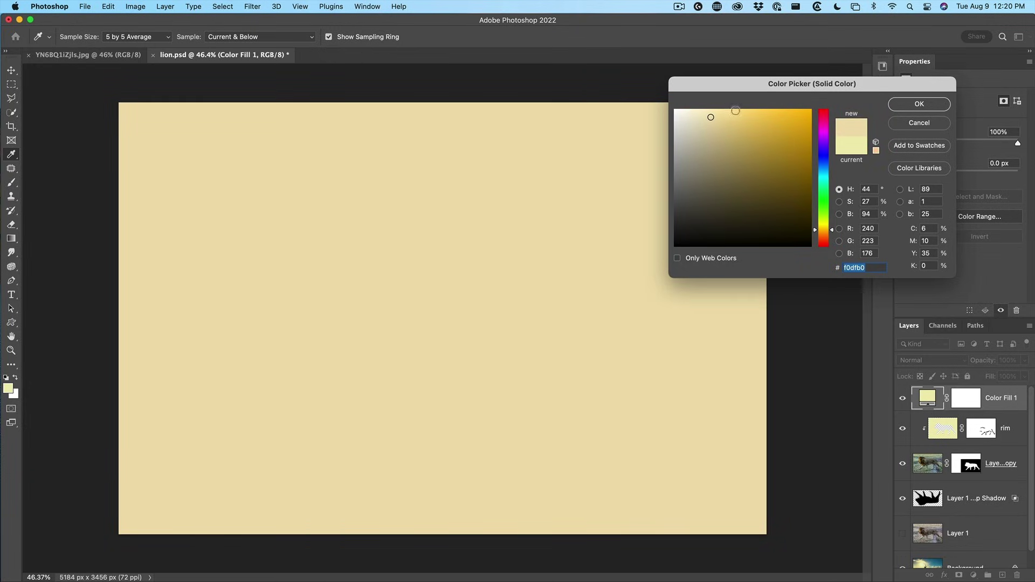
click(907, 105)
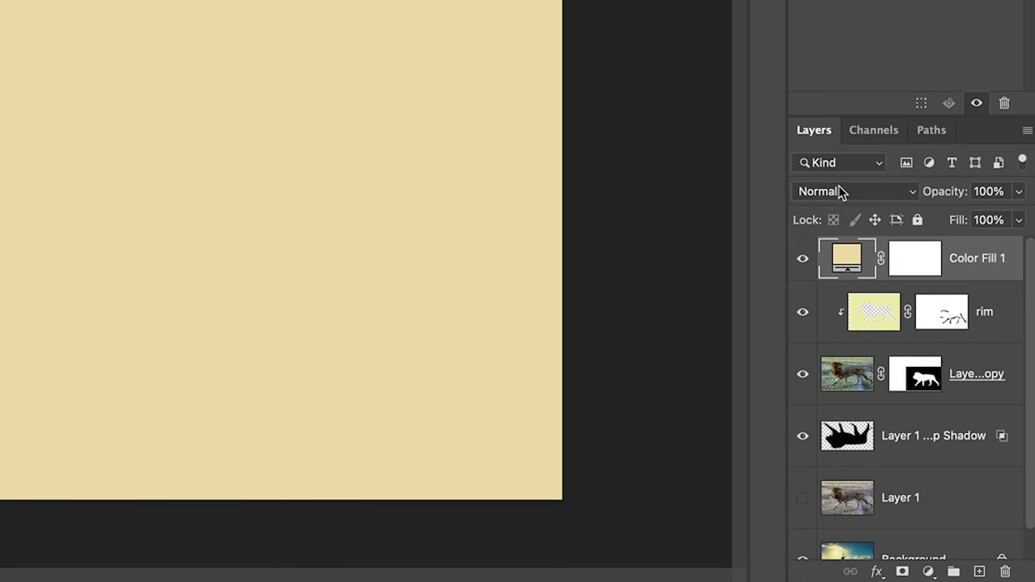
Step: Set the colour fill layer's blend mode to Color and its opacity to 27%
click(836, 195)
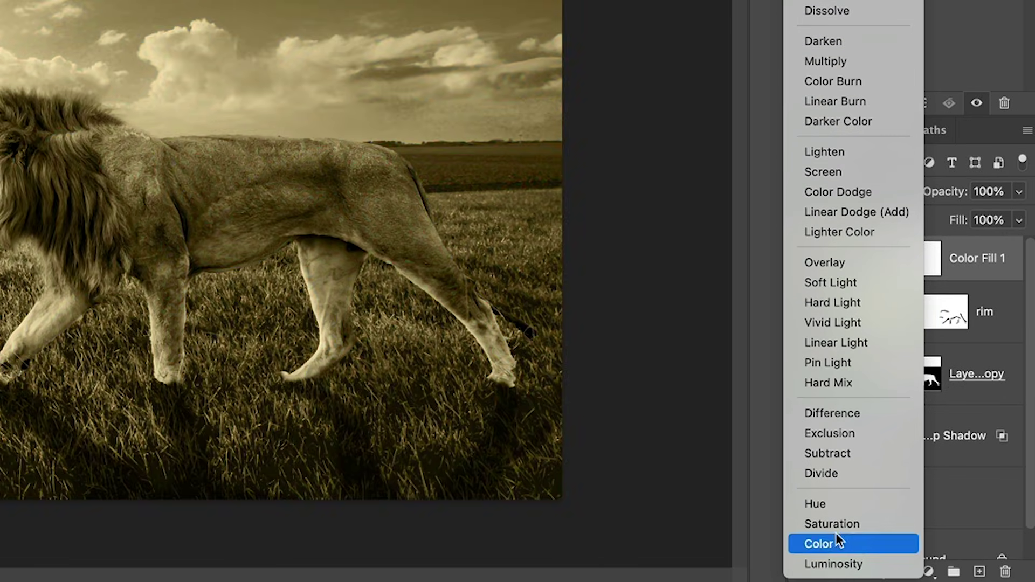
click(835, 542)
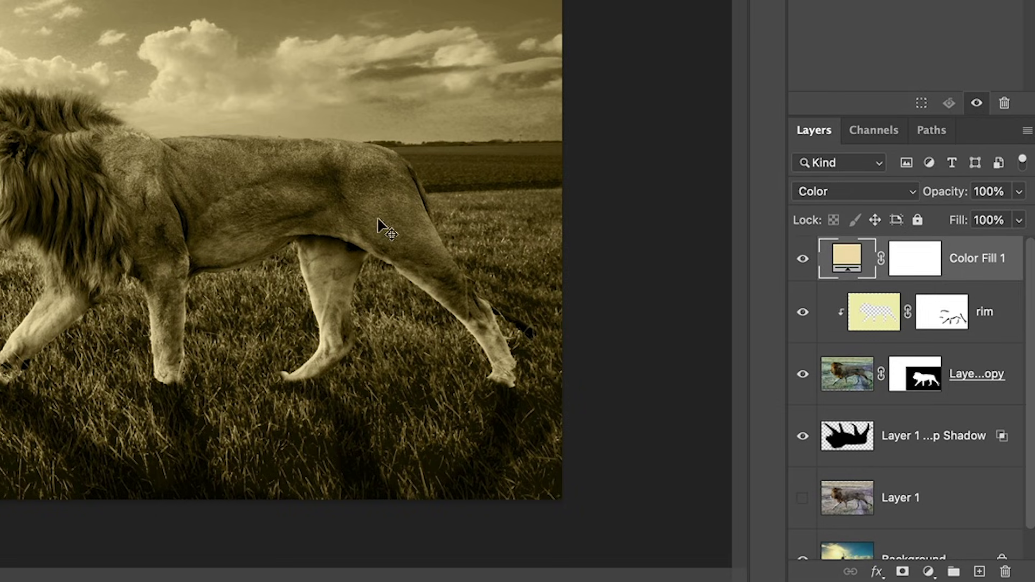
drag(947, 193, 617, 222)
drag(942, 198, 951, 198)
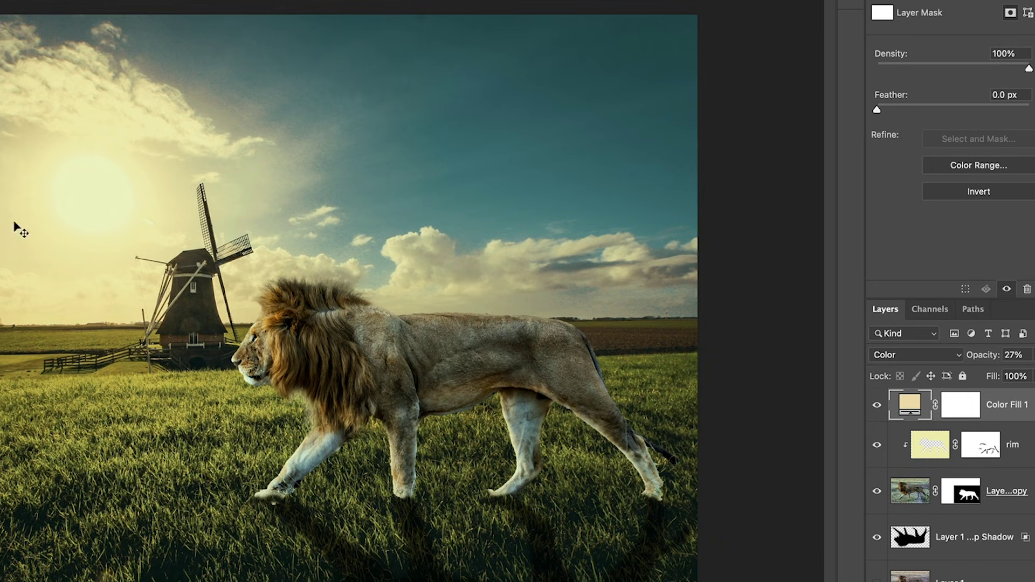